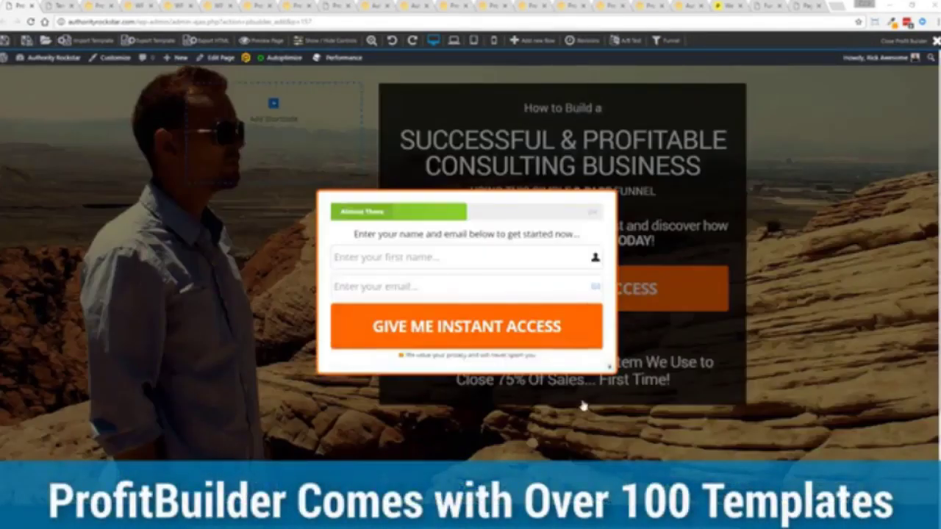
Step: Close the opt-in popup, reopen it from the orange access button, then close it again
{"action": "left_click", "coordinate": [610, 370]}
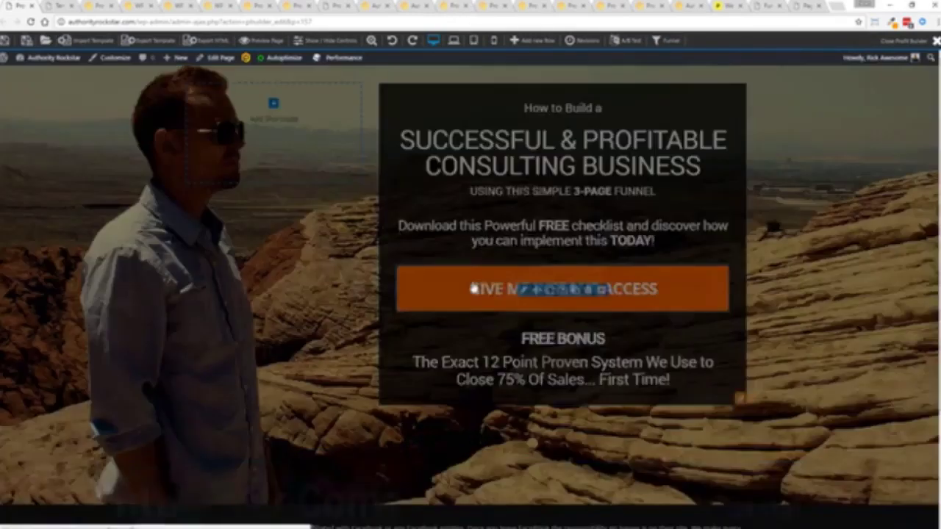
{"action": "left_click", "coordinate": [473, 289]}
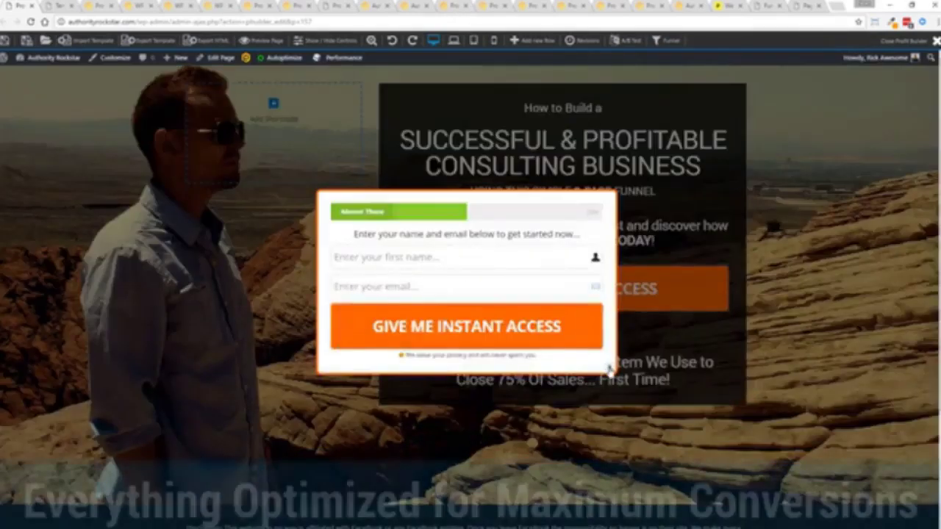
{"action": "left_click", "coordinate": [603, 366]}
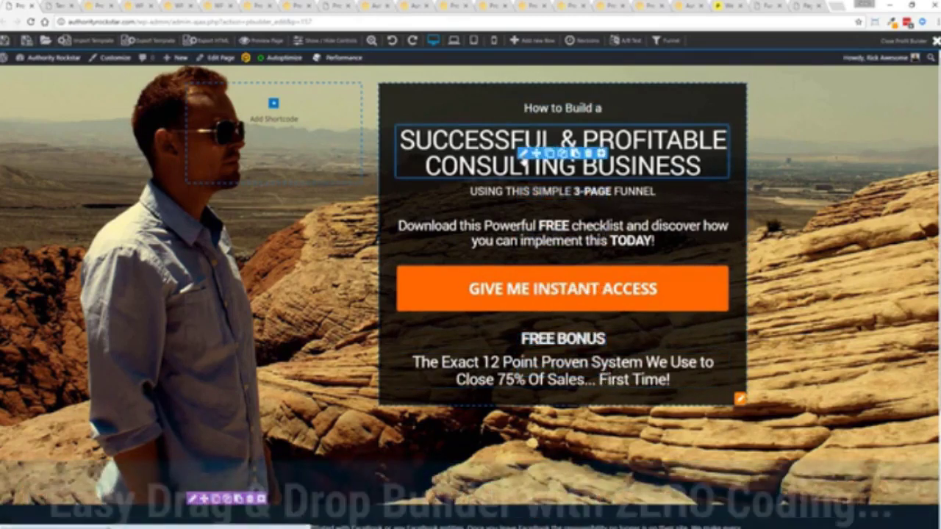
Step: End the headline with MARKETING AGENCY and change the subheading to 3-PAGE CLOSING SYSTEM
{"action": "left_click", "coordinate": [522, 153]}
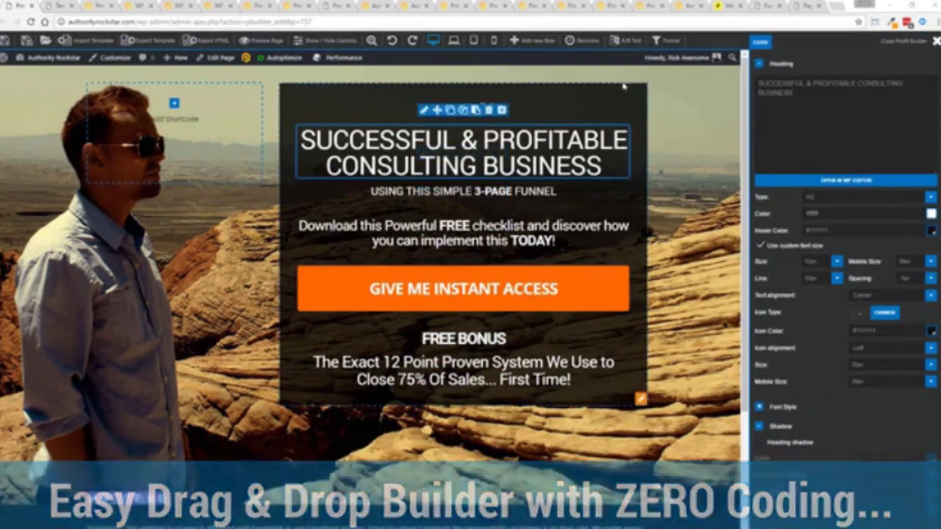
{"action": "type", "text": "MARKETING AGENCY"}
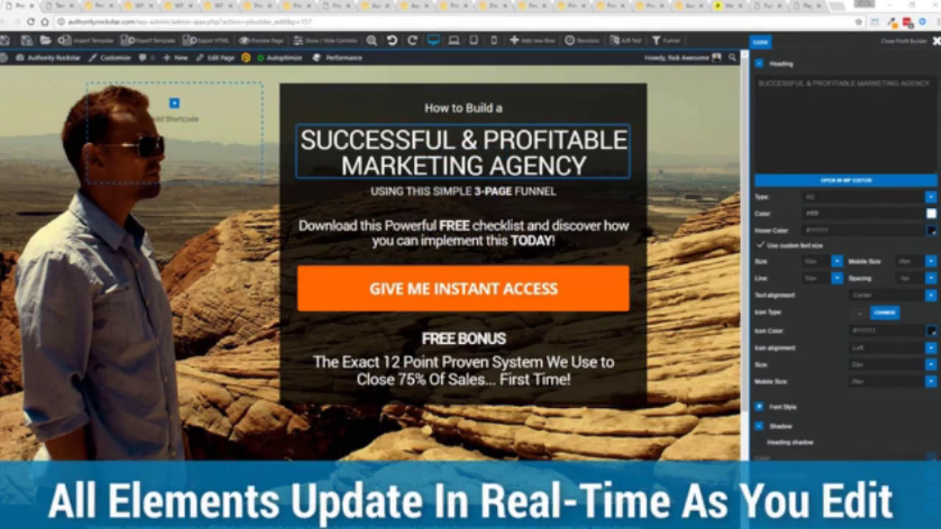
{"action": "left_click", "coordinate": [463, 191]}
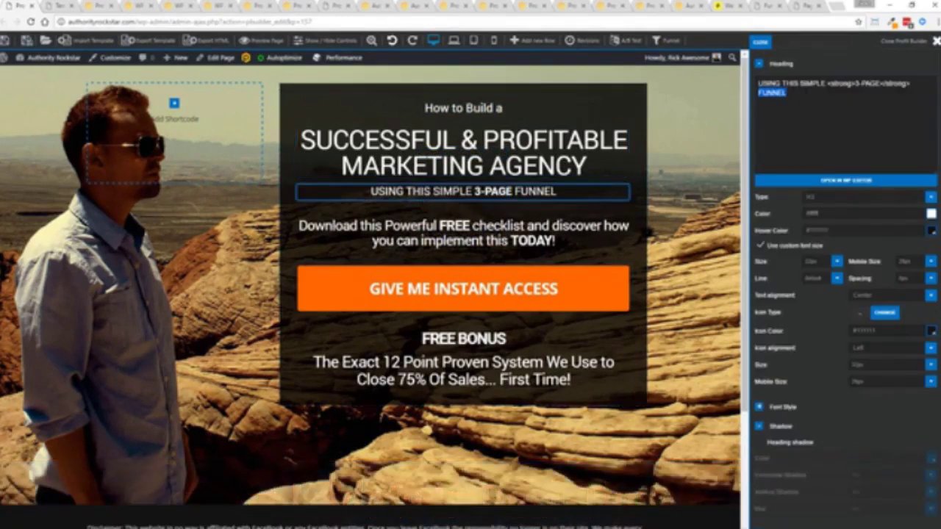
{"action": "type", "text": "CLOSING SYSTEM"}
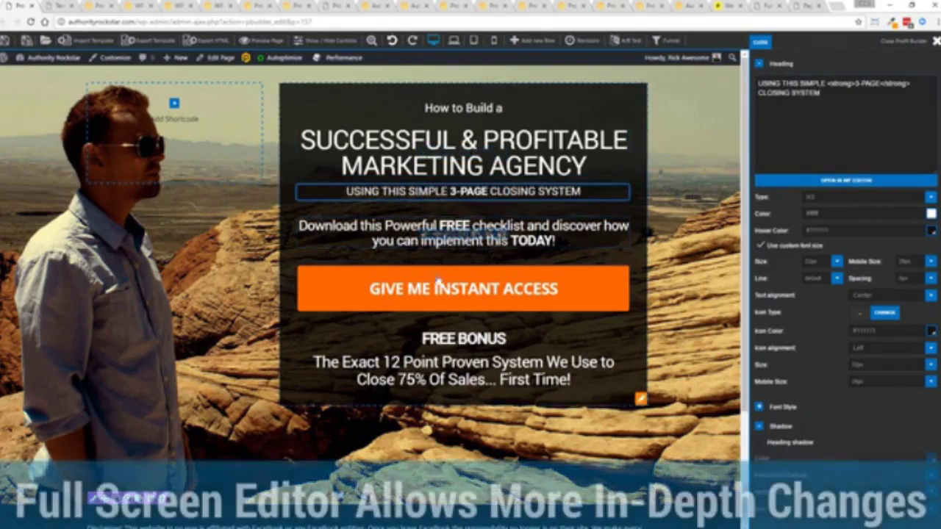
{"action": "left_click", "coordinate": [818, 182]}
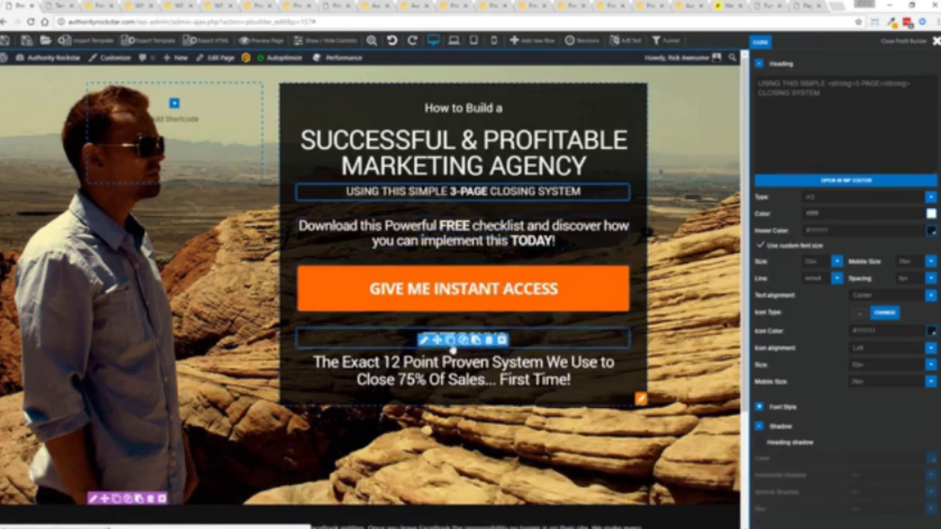
Step: Move the FREE BONUS heading below the access button, duplicate it, then delete the duplicate
{"action": "left_click_drag", "start_coordinate": [445, 343], "coordinate": [436, 213]}
{"action": "left_click_drag", "start_coordinate": [435, 340], "coordinate": [441, 339]}
{"action": "left_click", "coordinate": [450, 338]}
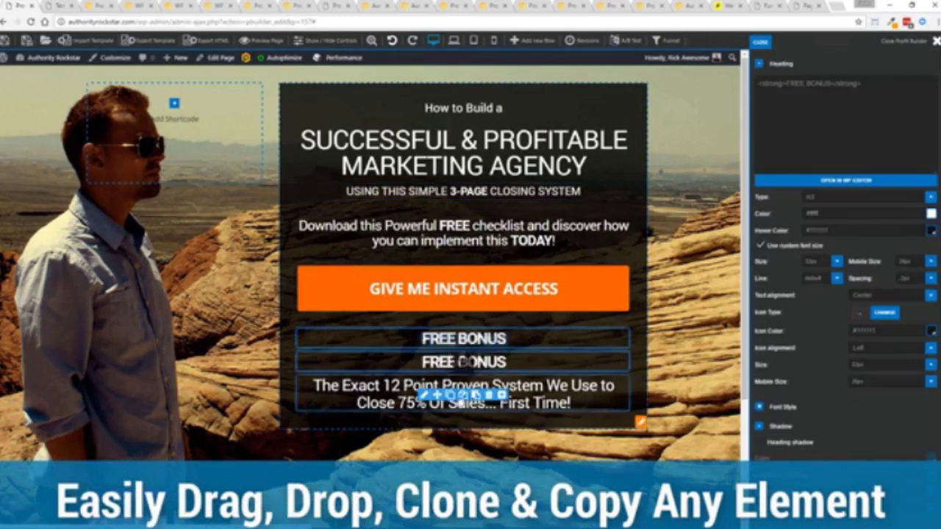
{"action": "left_click", "coordinate": [488, 363]}
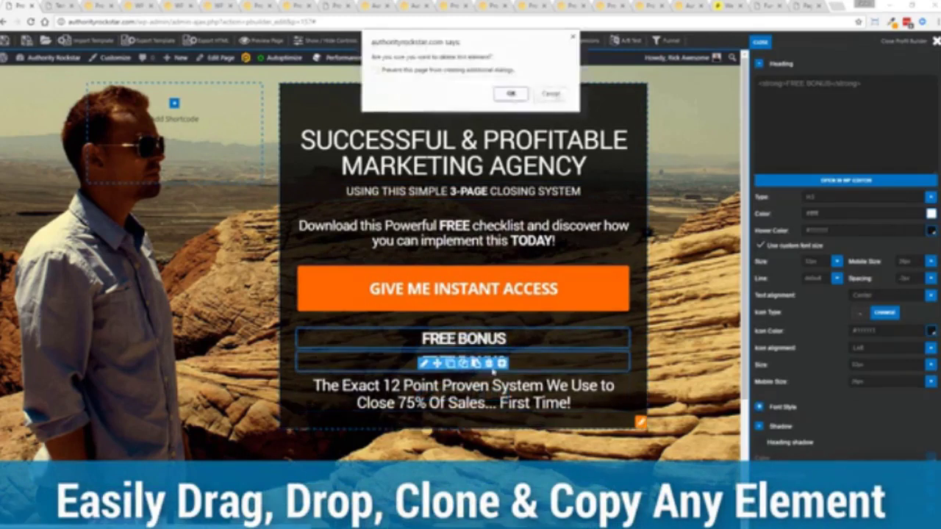
{"action": "left_click", "coordinate": [519, 90]}
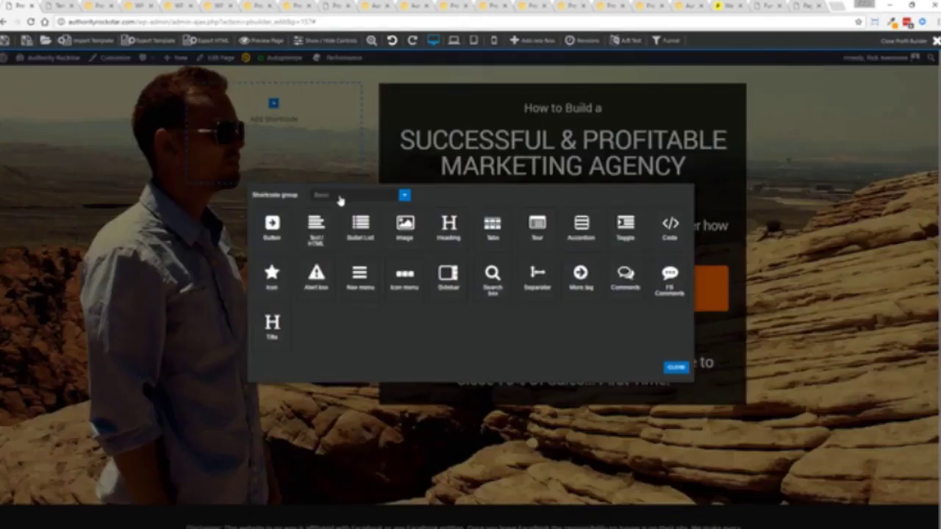
Step: Add a Youtube/Vimeo video element from the Media group, then delete it
{"action": "left_click", "coordinate": [339, 201]}
{"action": "left_click", "coordinate": [330, 244]}
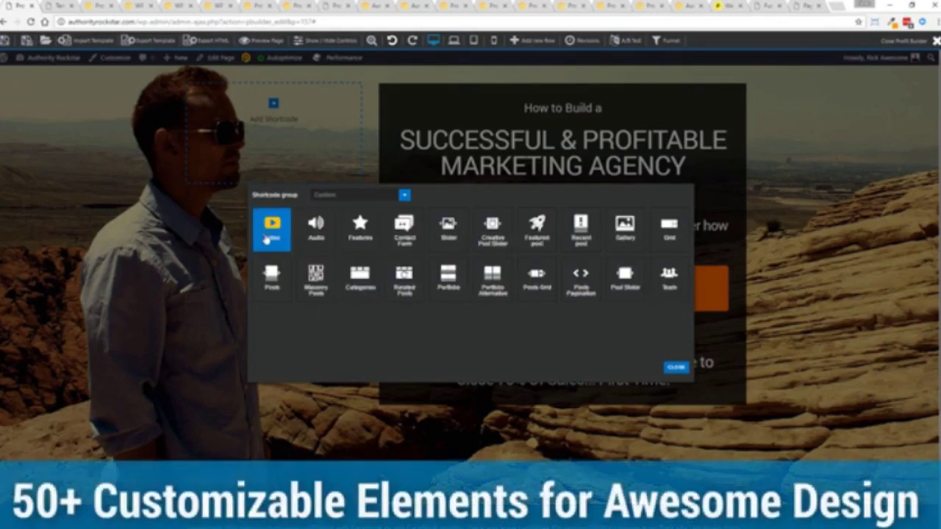
{"action": "left_click", "coordinate": [271, 229]}
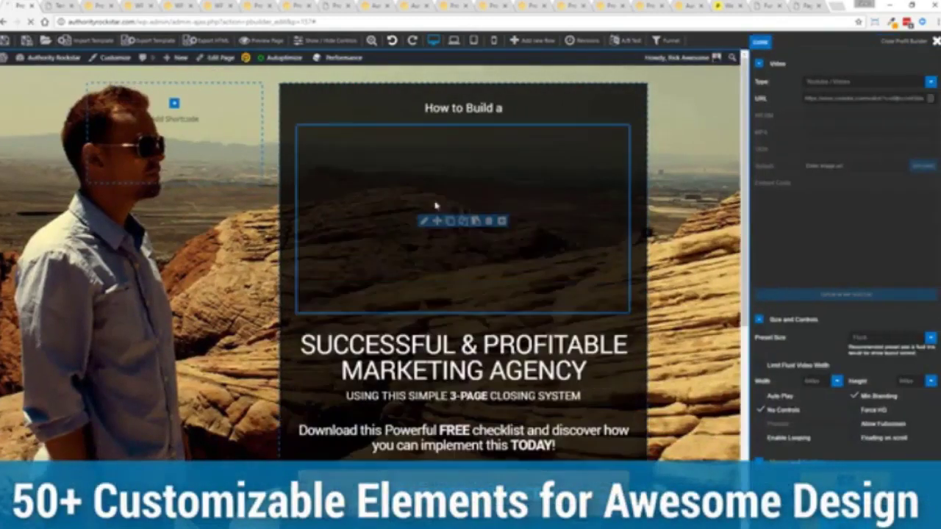
{"action": "left_click", "coordinate": [829, 83]}
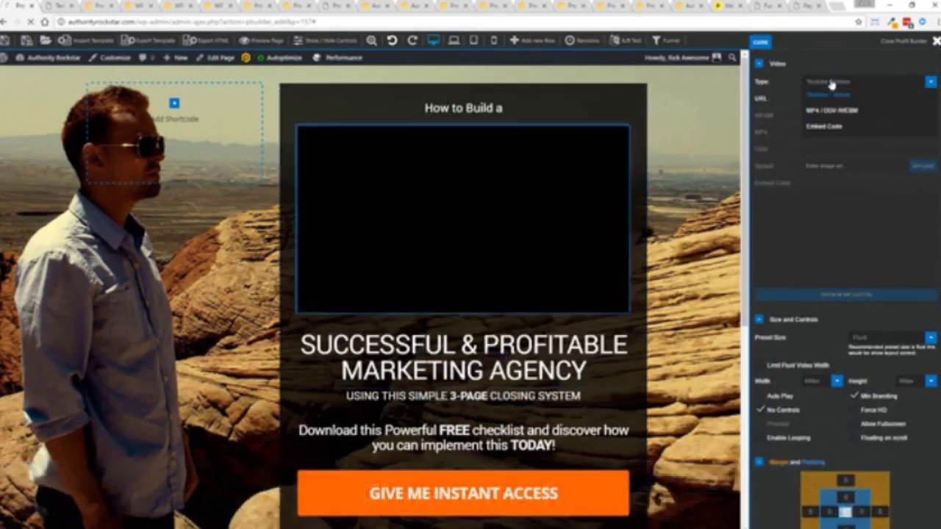
{"action": "left_click", "coordinate": [830, 93]}
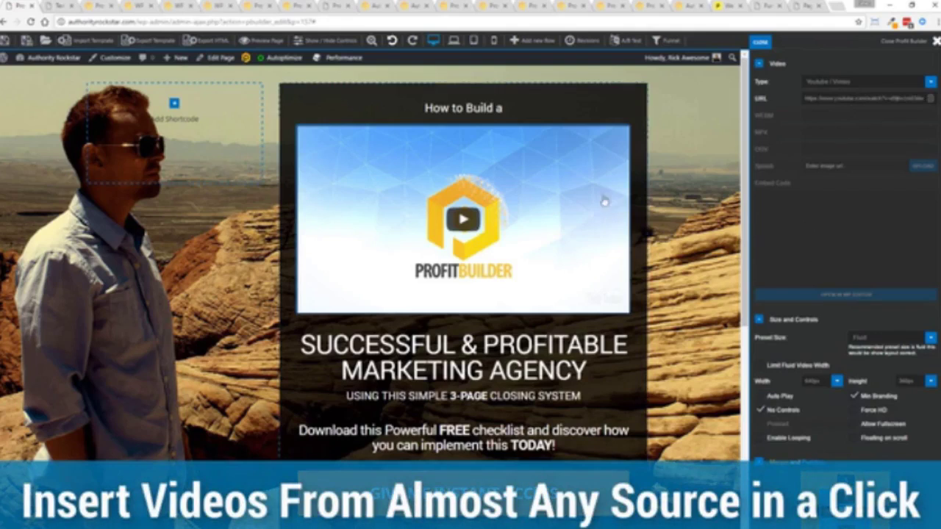
{"action": "mouse_move", "coordinate": [559, 192]}
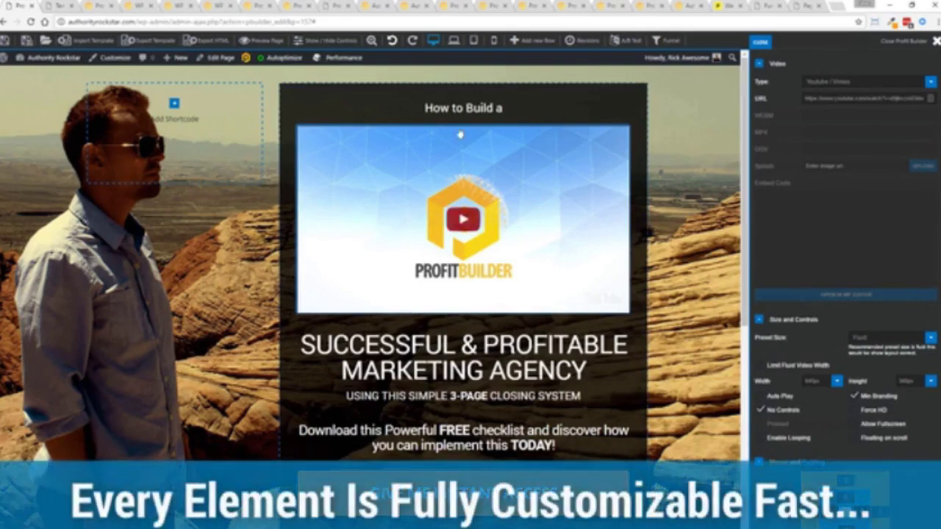
{"action": "left_click", "coordinate": [489, 222]}
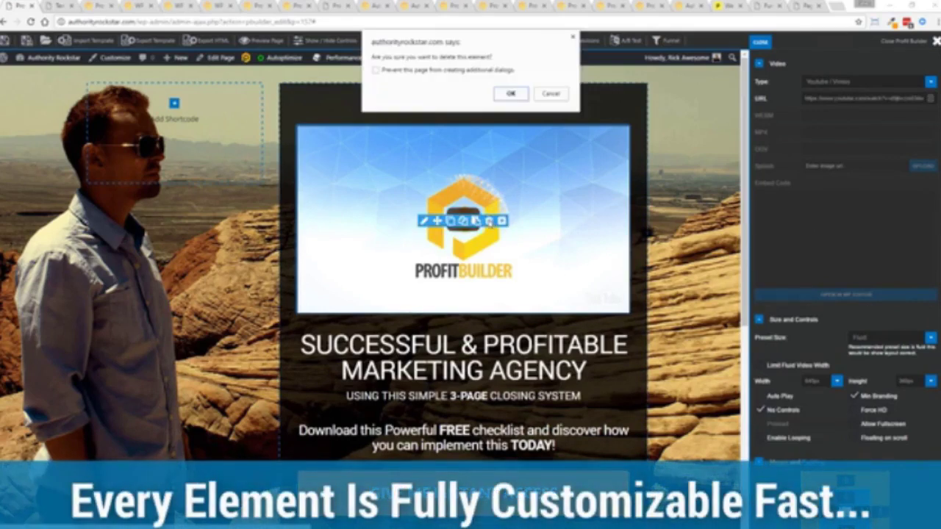
{"action": "left_click", "coordinate": [511, 94]}
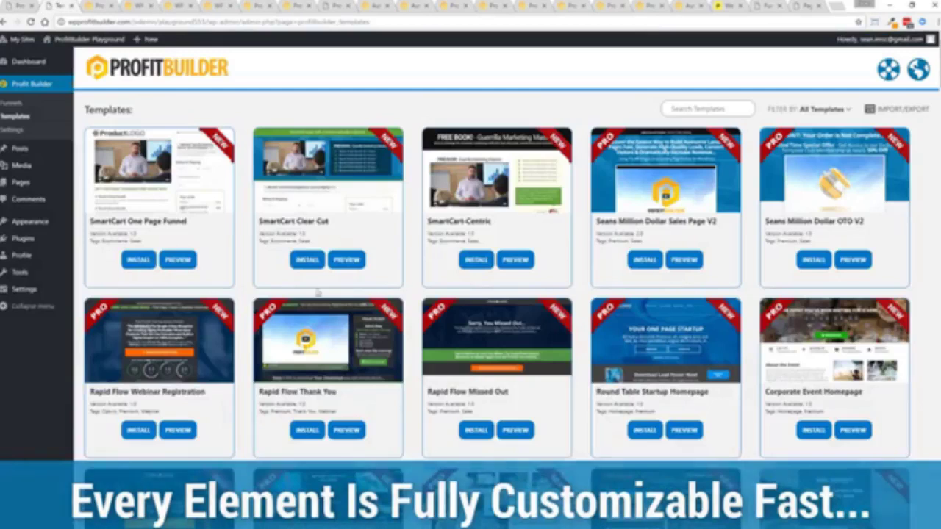
Step: Browse the template grid, then switch to the Themes page listing PBTheme v3.2.4
{"action": "scroll", "coordinate": [346, 257], "scroll_direction": "down", "scroll_amount": 2}
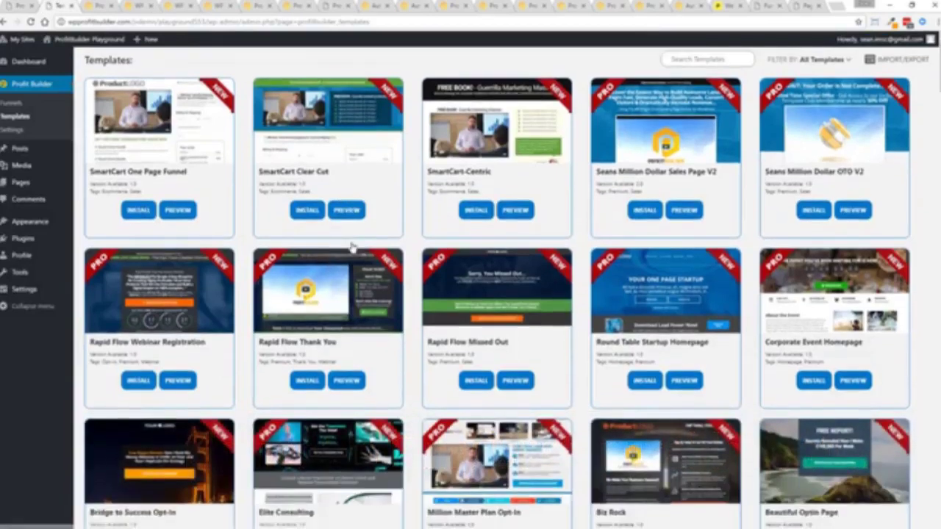
{"action": "scroll", "coordinate": [349, 247], "scroll_direction": "up", "scroll_amount": 1}
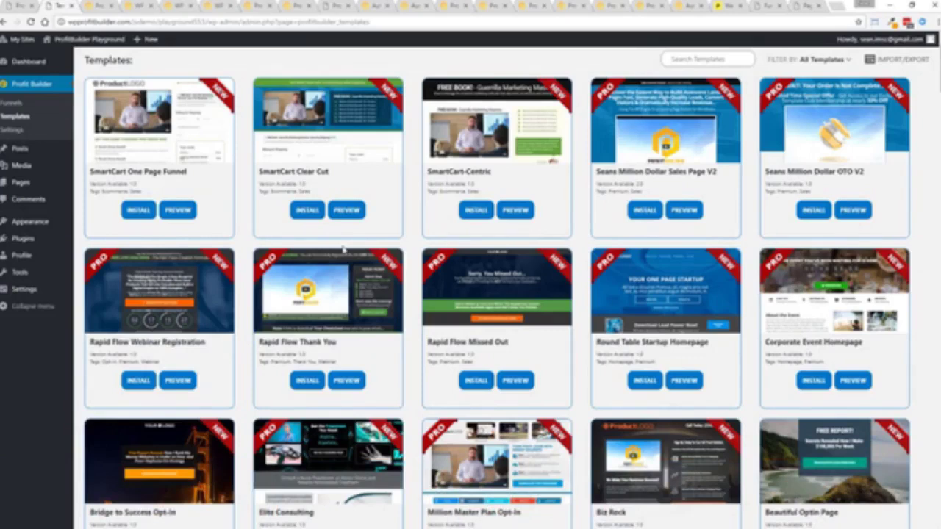
{"action": "scroll", "coordinate": [563, 234], "scroll_direction": "down", "scroll_amount": 8}
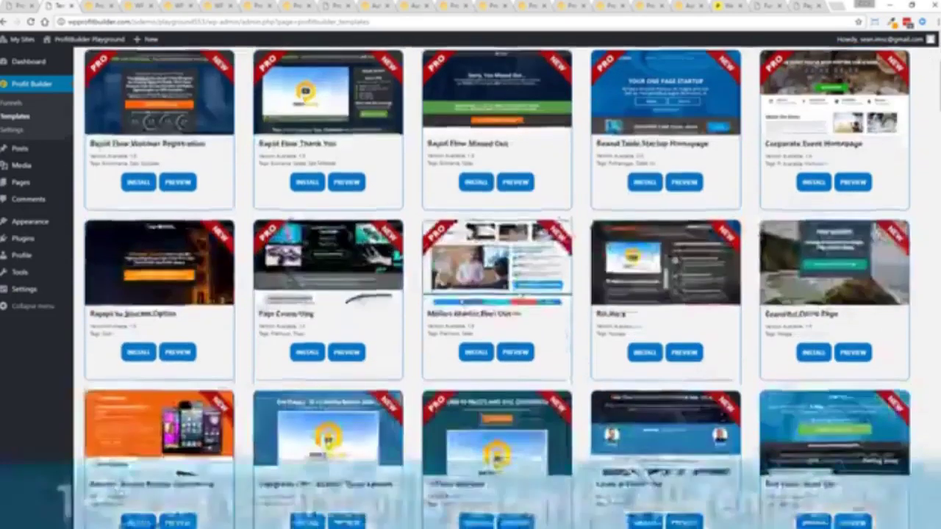
{"action": "scroll", "coordinate": [522, 296], "scroll_direction": "down", "scroll_amount": 3}
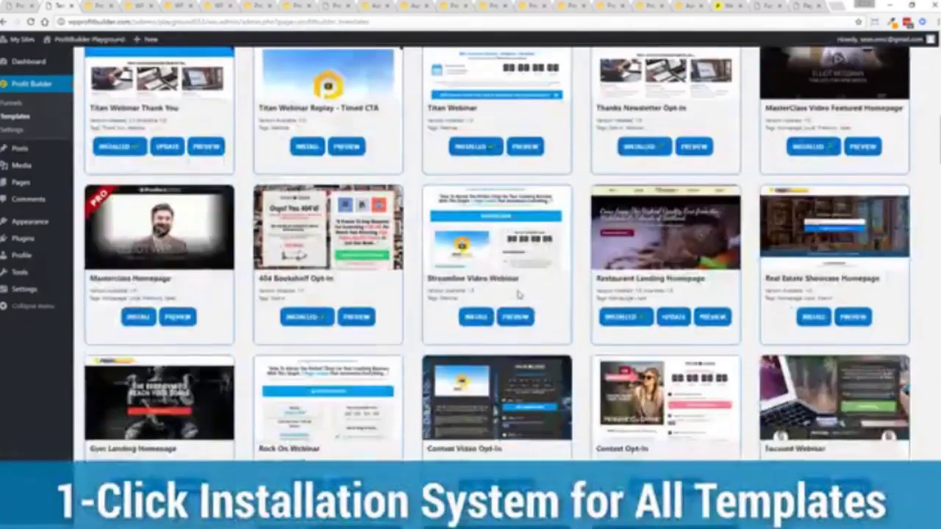
{"action": "scroll", "coordinate": [518, 294], "scroll_direction": "down", "scroll_amount": 5}
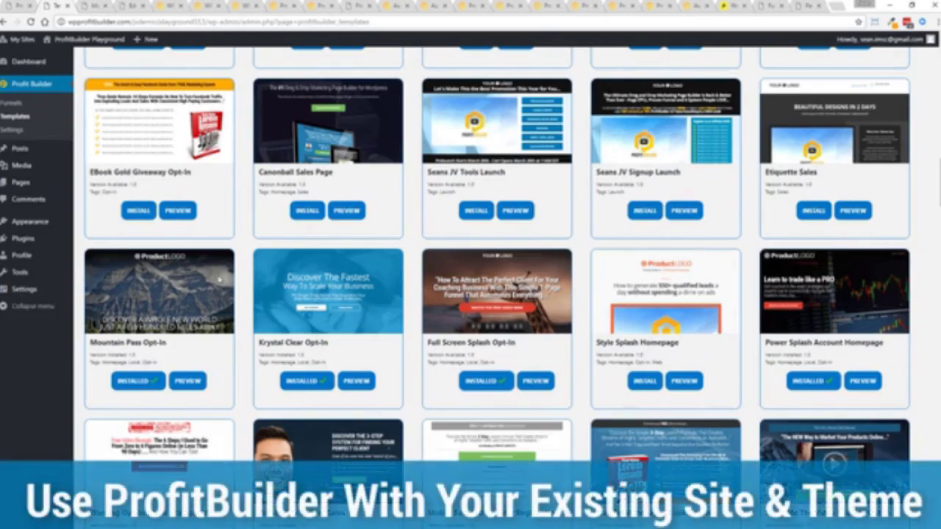
{"action": "left_click", "coordinate": [88, 6]}
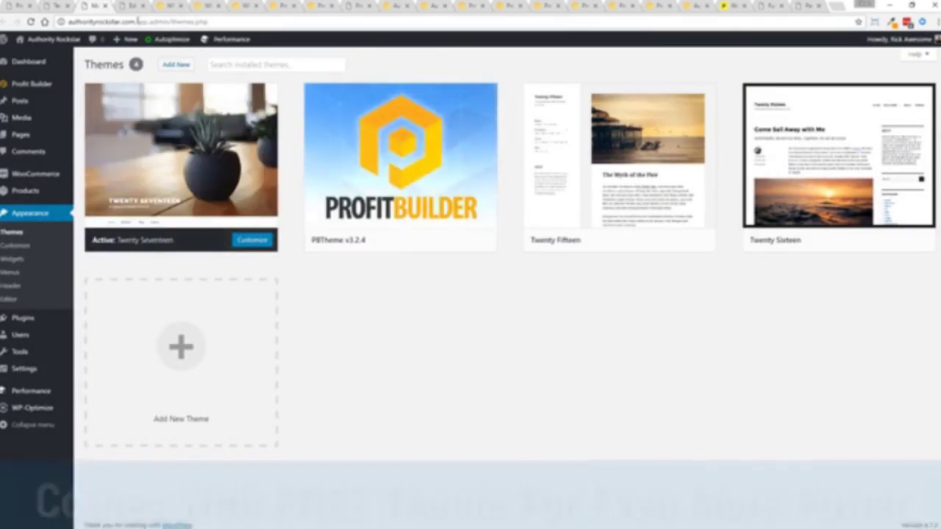
Step: Give Demo Page Optin Test the Profit Builder Full Width Page template and update it
{"action": "left_click", "coordinate": [134, 6]}
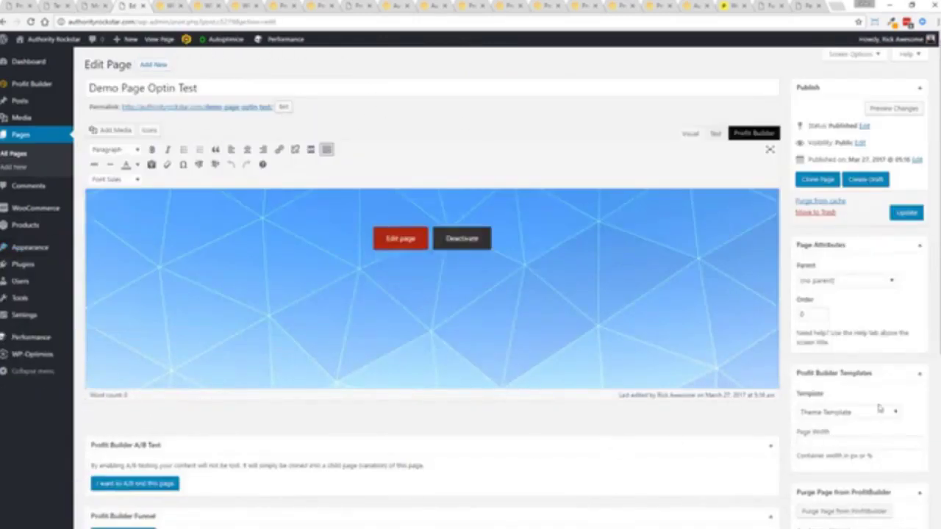
{"action": "scroll", "coordinate": [899, 408], "scroll_direction": "down", "scroll_amount": 2}
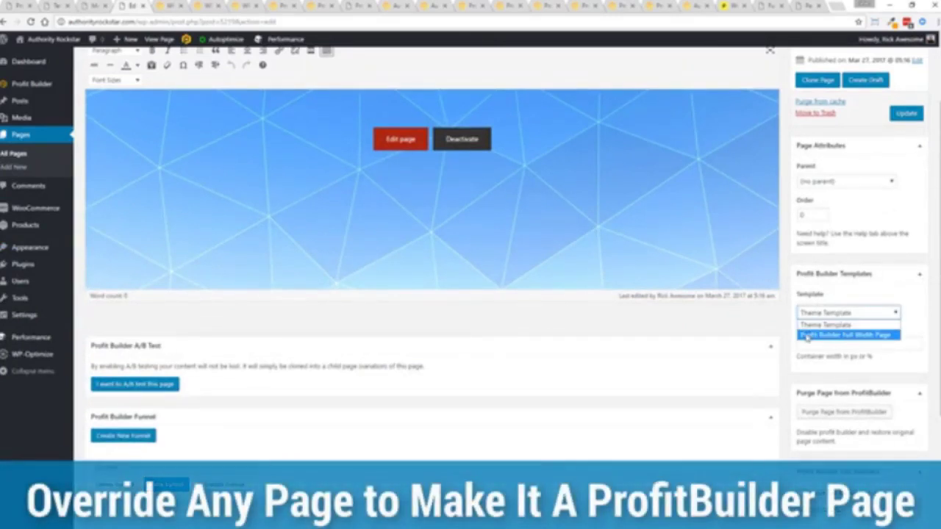
{"action": "left_click", "coordinate": [837, 335]}
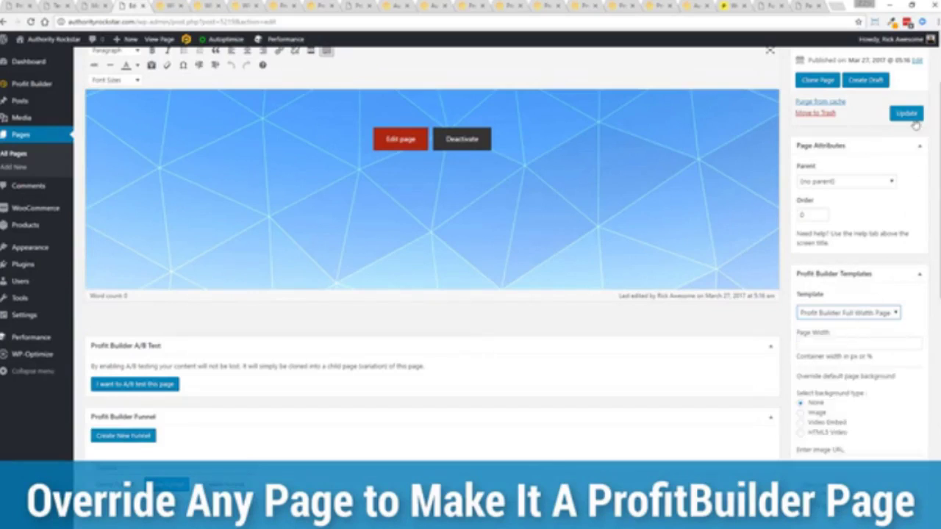
{"action": "left_click", "coordinate": [907, 116]}
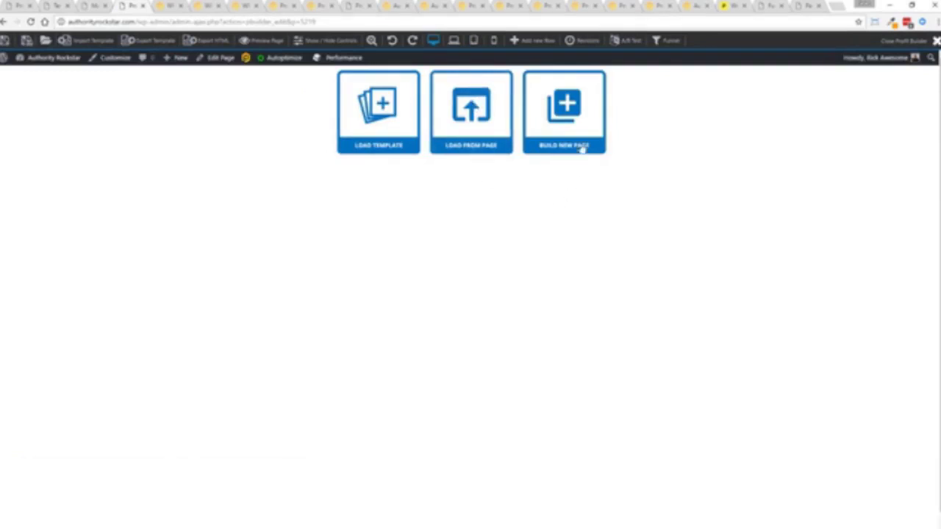
Step: Start a blank page with a two-column row and a one-column row below it
{"action": "left_click", "coordinate": [566, 122]}
{"action": "left_click", "coordinate": [437, 94]}
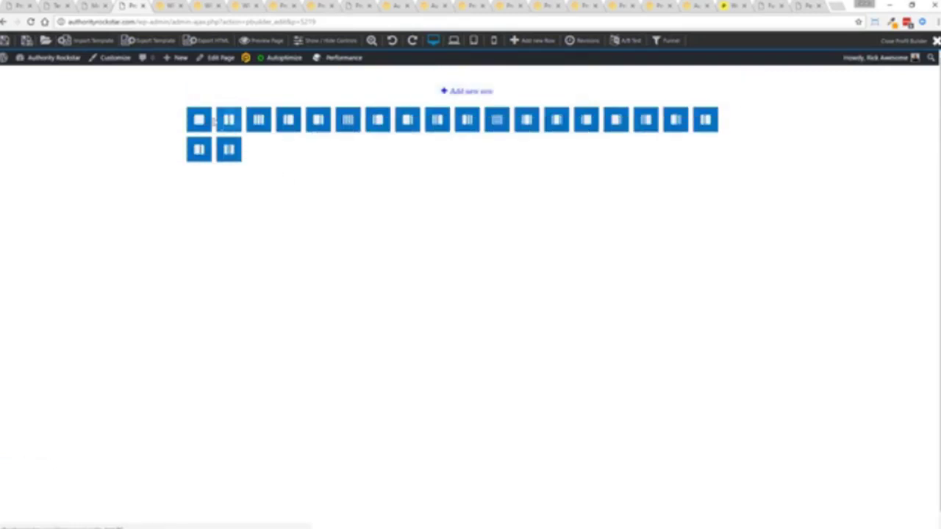
{"action": "left_click", "coordinate": [229, 119]}
{"action": "left_click", "coordinate": [213, 160]}
{"action": "left_click", "coordinate": [97, 183]}
Step: Add a video element to the new row and bring up the page template library
{"action": "left_click", "coordinate": [367, 148]}
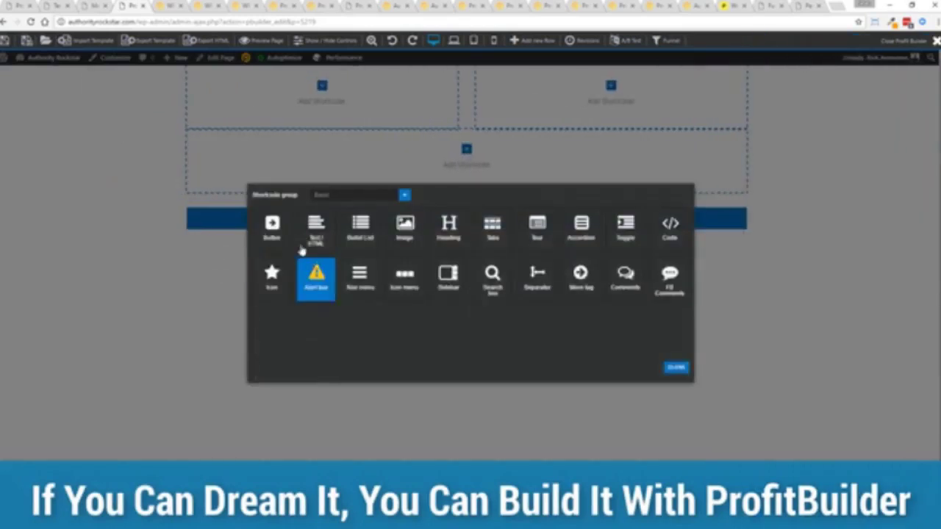
{"action": "left_click", "coordinate": [351, 197]}
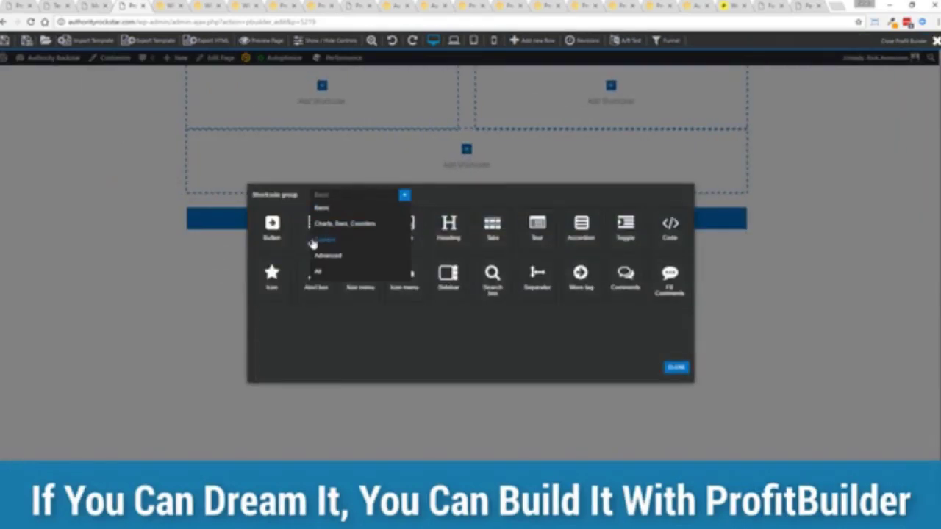
{"action": "left_click", "coordinate": [316, 239]}
{"action": "left_click", "coordinate": [272, 224]}
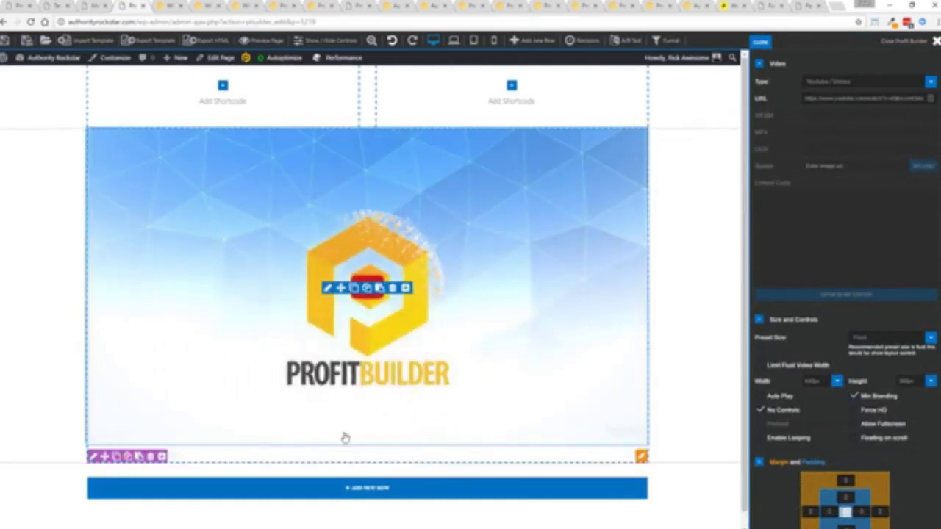
{"action": "left_click", "coordinate": [45, 41]}
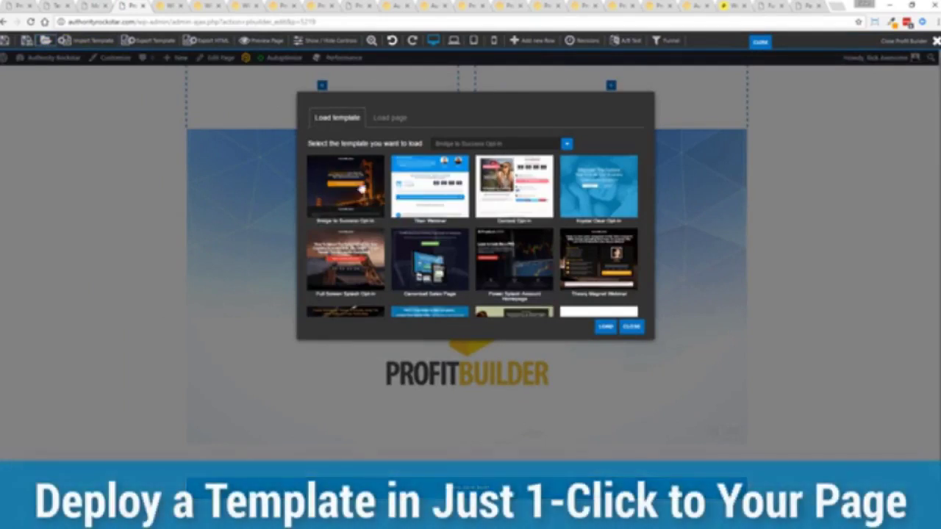
Step: Load the Bridge to Success Opt-in template and reload the page to display it
{"action": "left_click", "coordinate": [338, 191]}
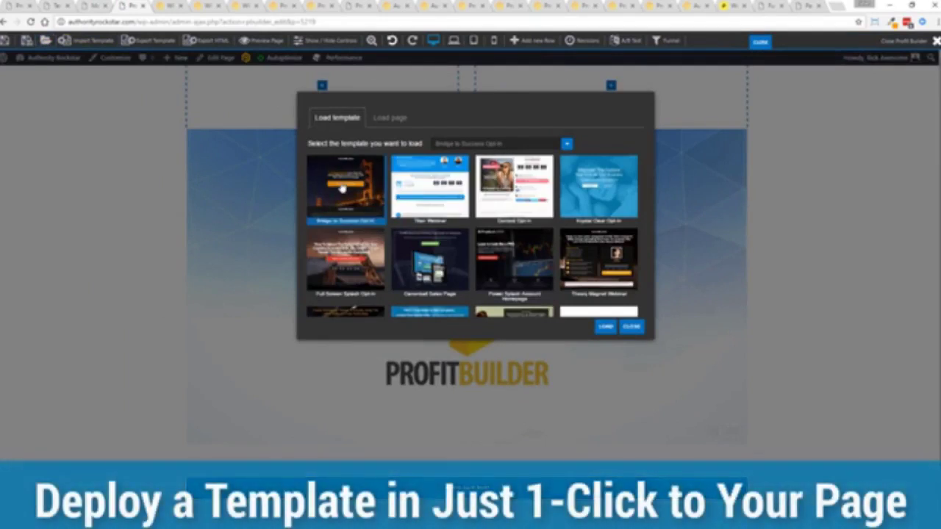
{"action": "left_click", "coordinate": [603, 327]}
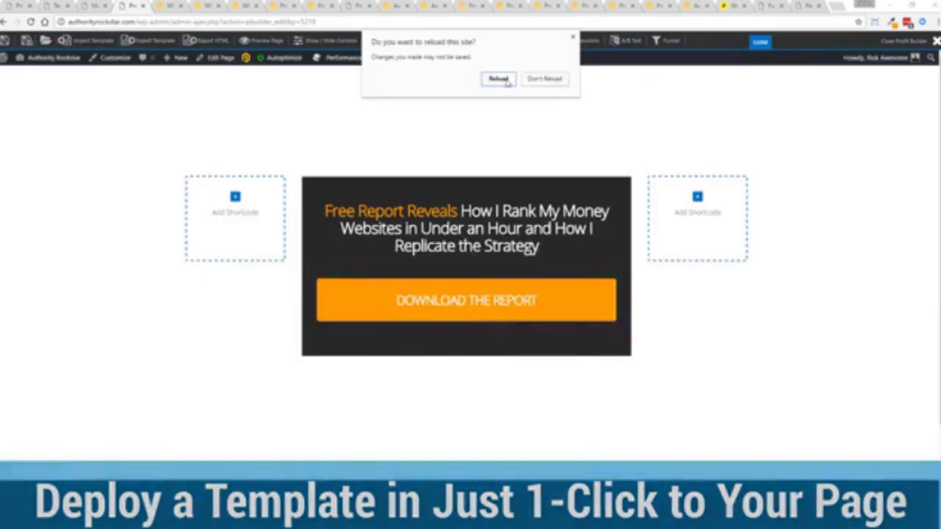
{"action": "left_click", "coordinate": [499, 79]}
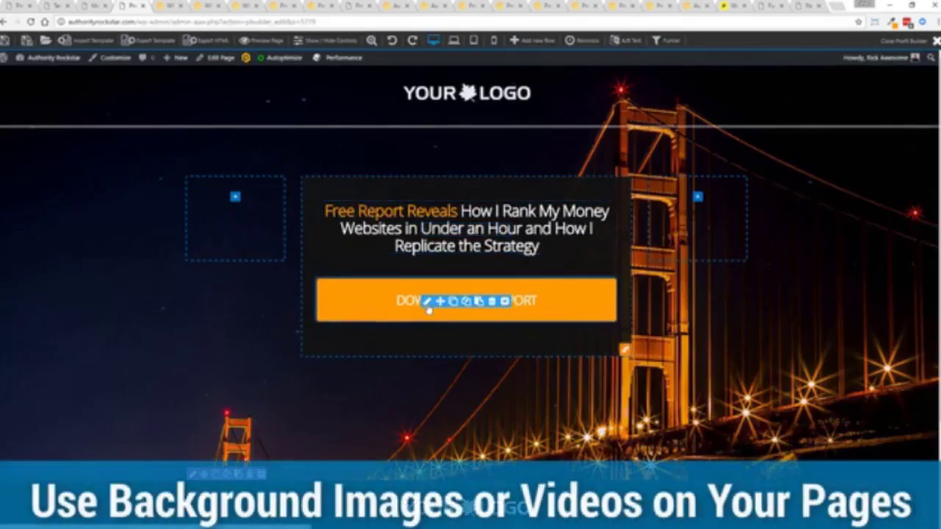
Step: Make the download report button an overlay button
{"action": "left_click", "coordinate": [427, 303]}
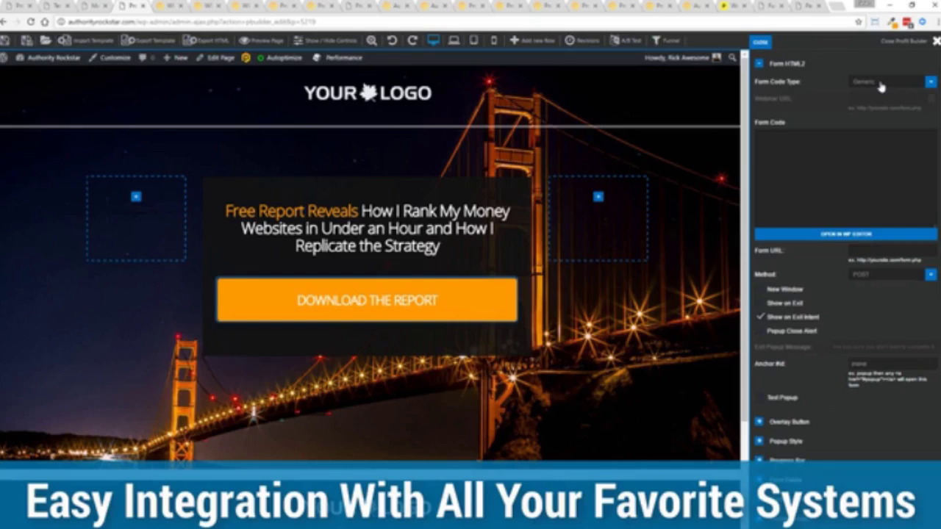
{"action": "left_click", "coordinate": [760, 42]}
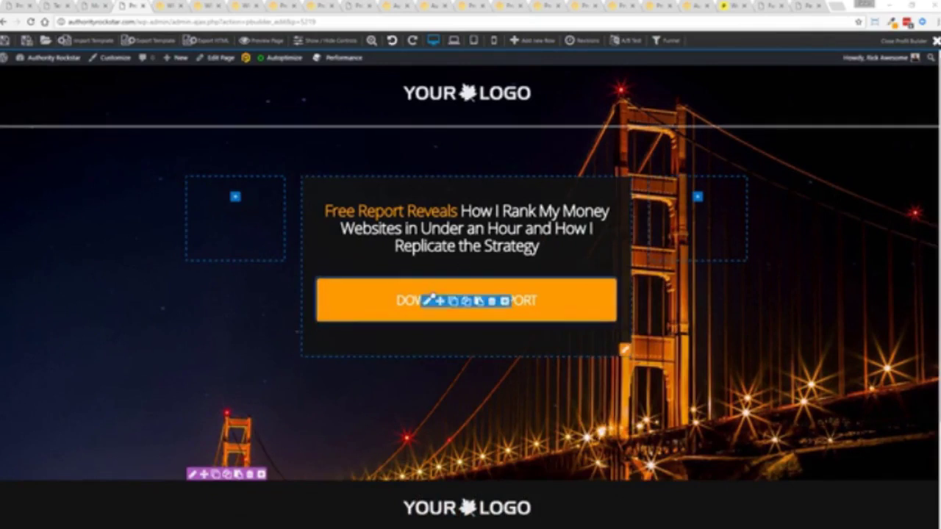
{"action": "left_click", "coordinate": [502, 302]}
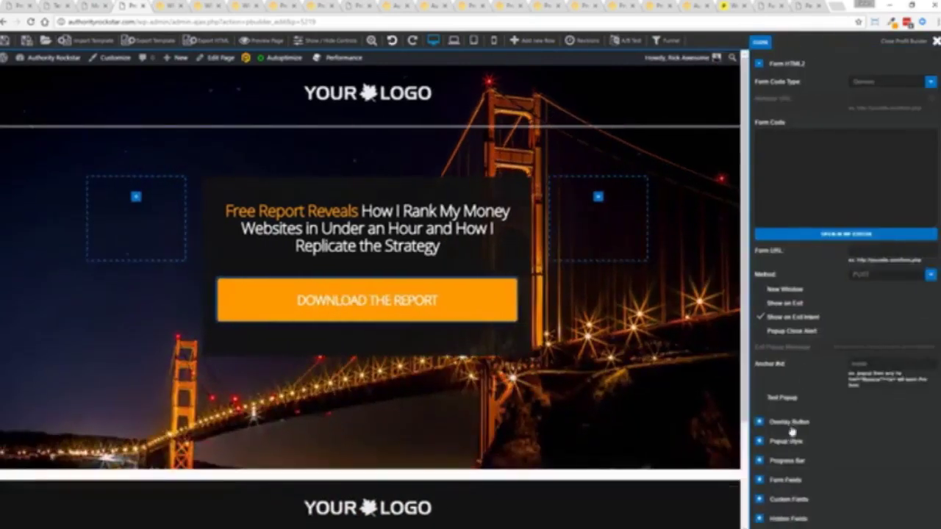
{"action": "left_click", "coordinate": [758, 422]}
Step: Relabel the button GET INSTANT ACCESS and dismiss the Almost There popup preview
{"action": "scroll", "coordinate": [907, 436], "scroll_direction": "down", "scroll_amount": 5}
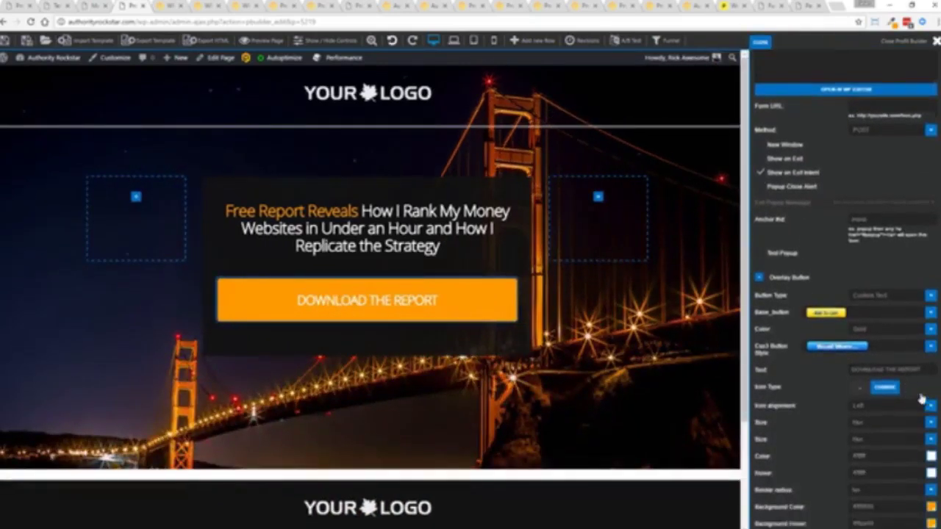
{"action": "left_click", "coordinate": [881, 344]}
{"action": "type", "text": "GeT INSTANT ACCESS"}
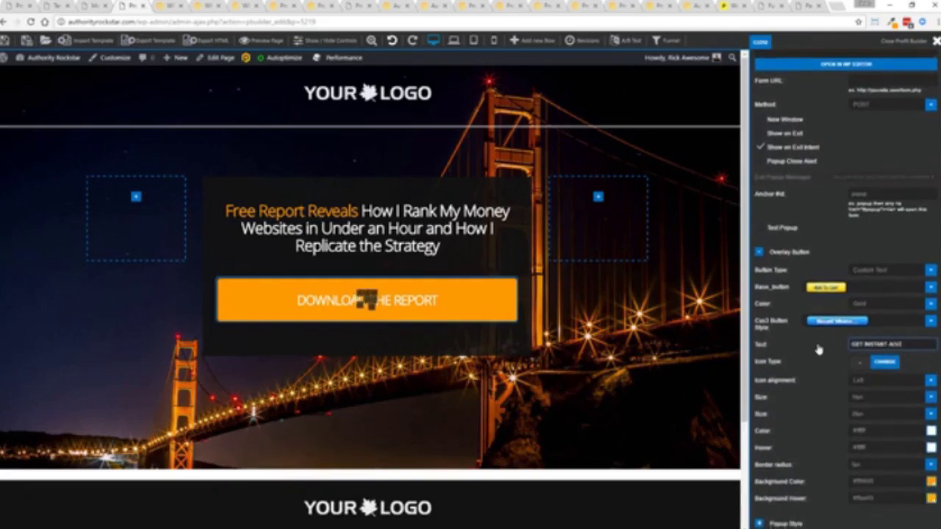
{"action": "left_click", "coordinate": [818, 350]}
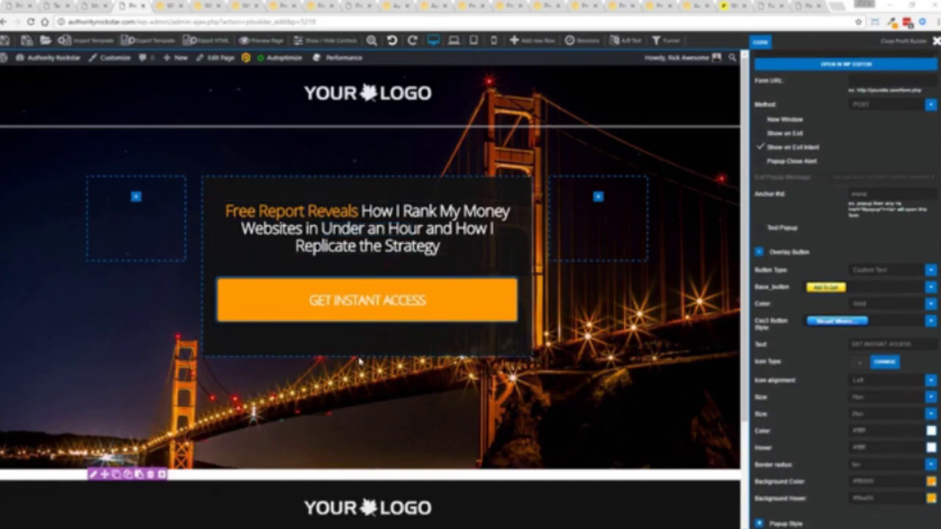
{"action": "mouse_move", "coordinate": [4, 41]}
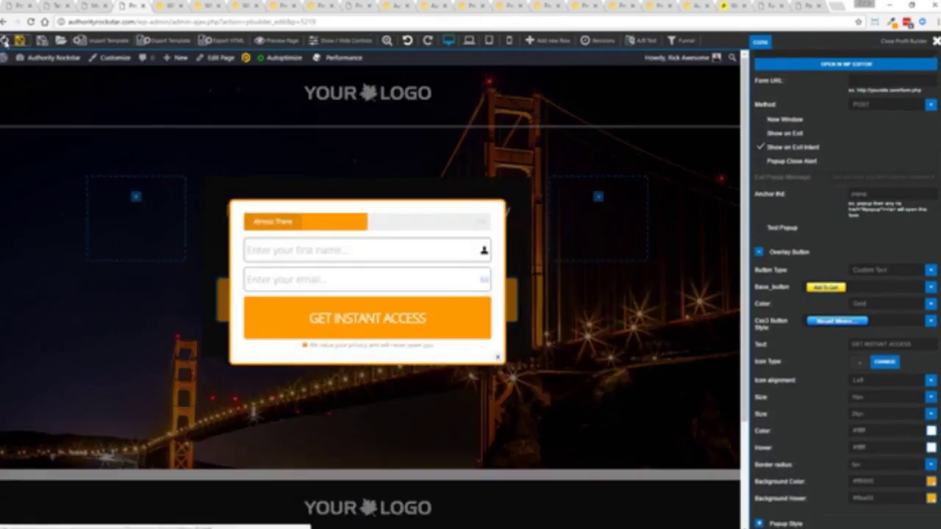
{"action": "left_click", "coordinate": [498, 358]}
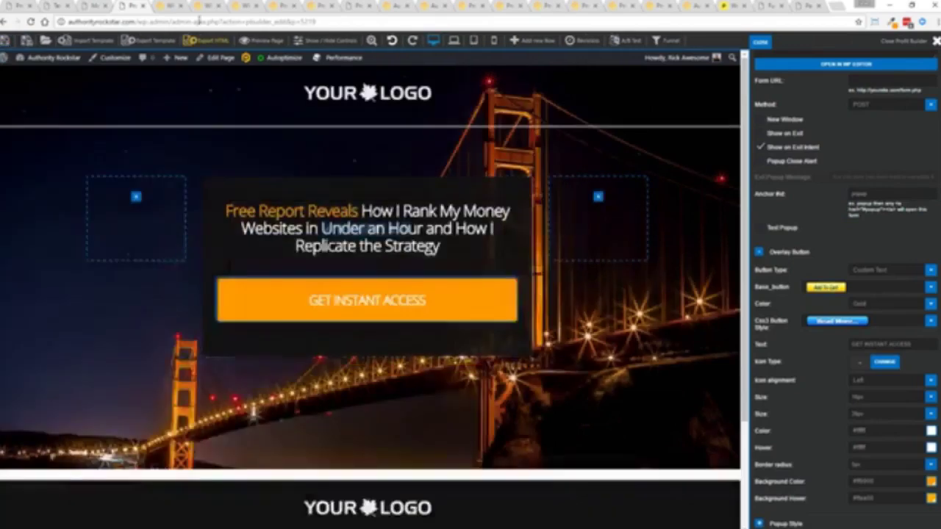
Step: Preview the mountain ebook demo's opt-in popup, then move on to the restaurant demo
{"action": "left_click", "coordinate": [175, 5]}
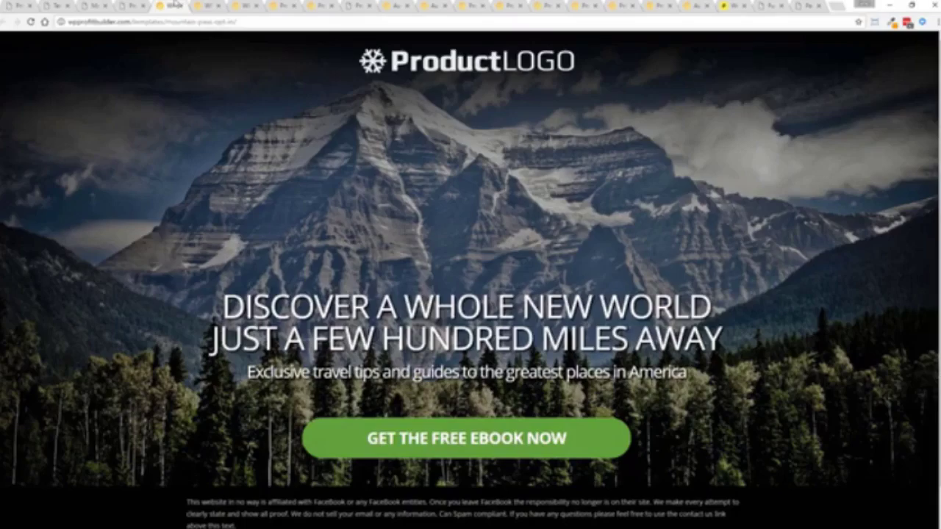
{"action": "left_click", "coordinate": [449, 429]}
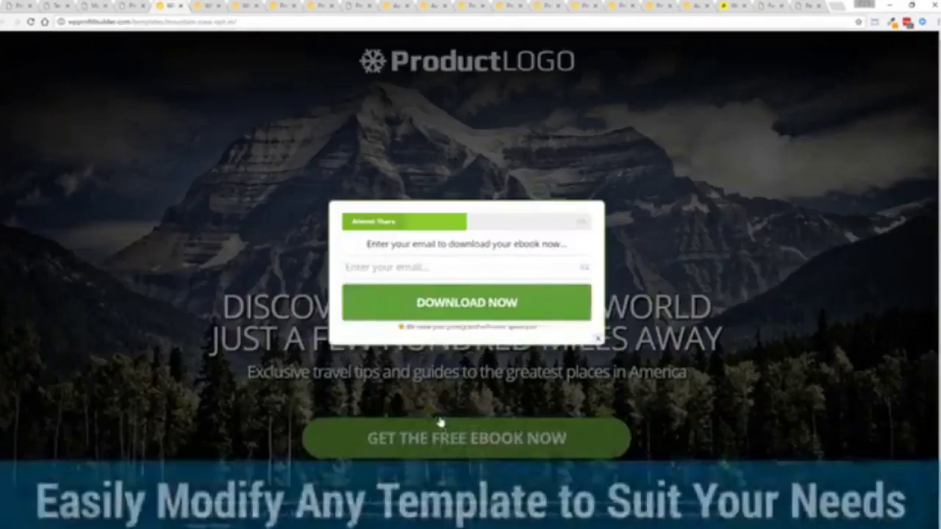
{"action": "left_click", "coordinate": [597, 343]}
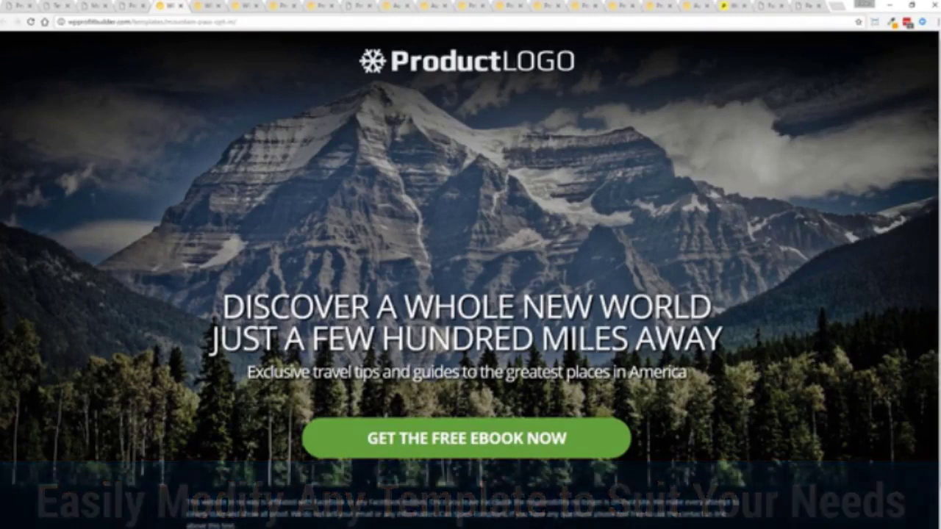
{"action": "left_click", "coordinate": [206, 6]}
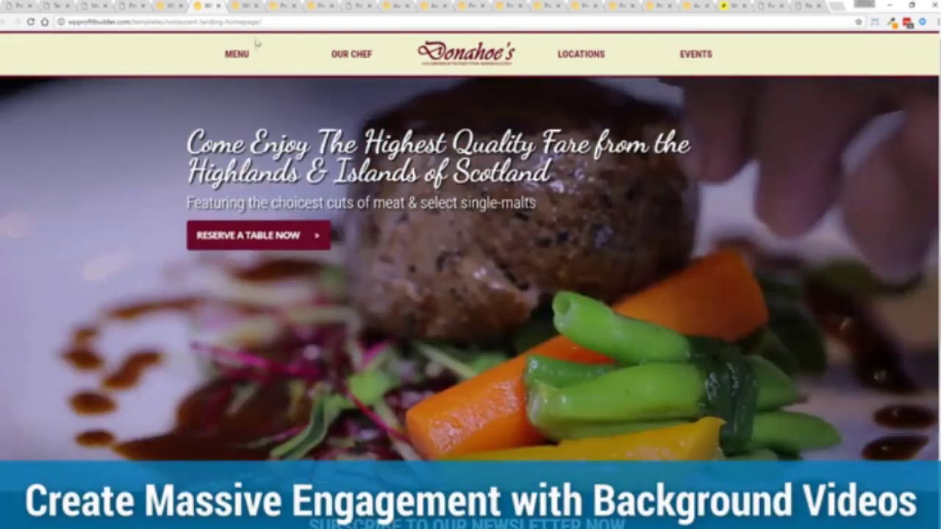
Step: View the video opt-in demo, then the Free Master Class page with RESERVE MY SEAT
{"action": "left_click", "coordinate": [237, 5]}
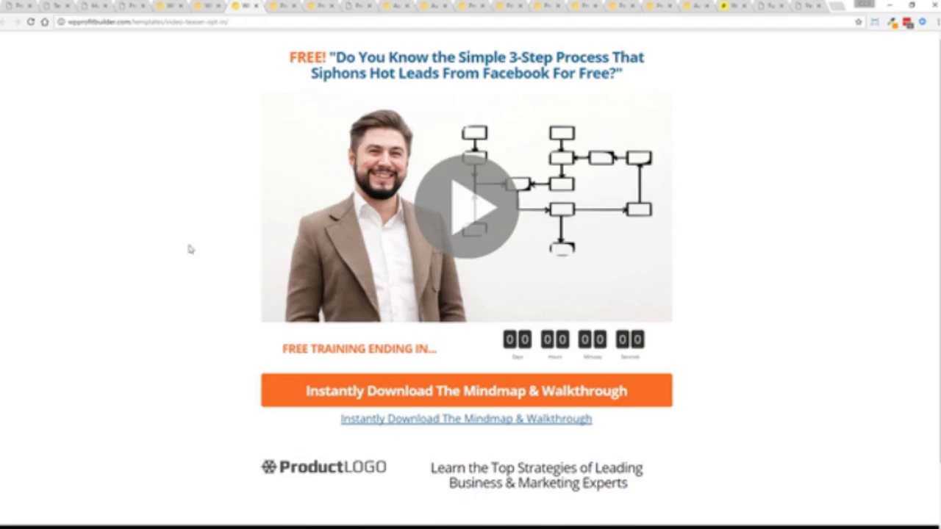
{"action": "left_click", "coordinate": [281, 5]}
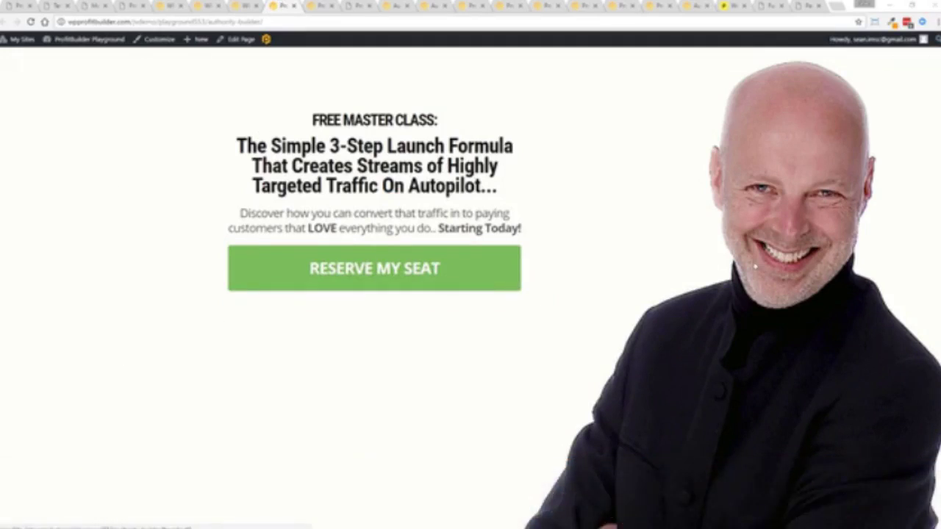
Step: Check the Window Resizer presets, then bring up the blue 'Discover The Fastest Way To Scale Your Business' page
{"action": "left_click", "coordinate": [874, 21]}
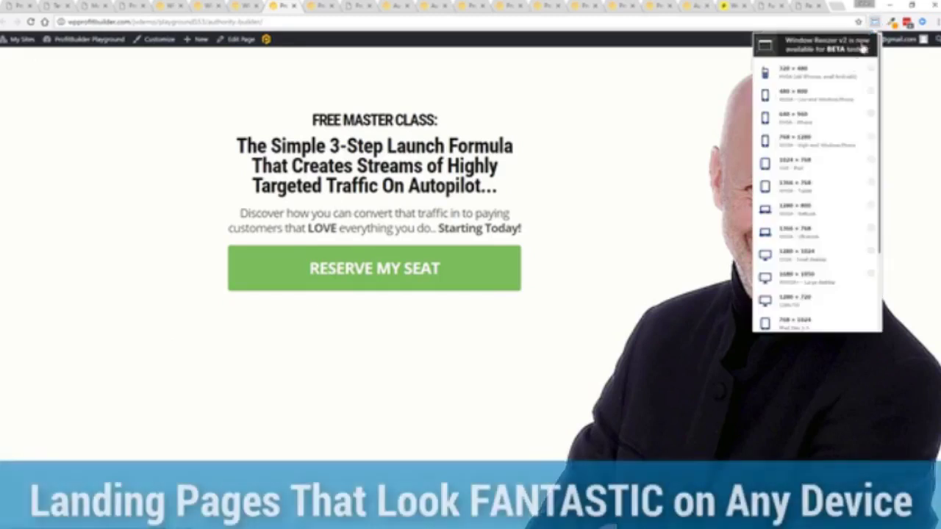
{"action": "scroll", "coordinate": [803, 265], "scroll_direction": "down", "scroll_amount": 2}
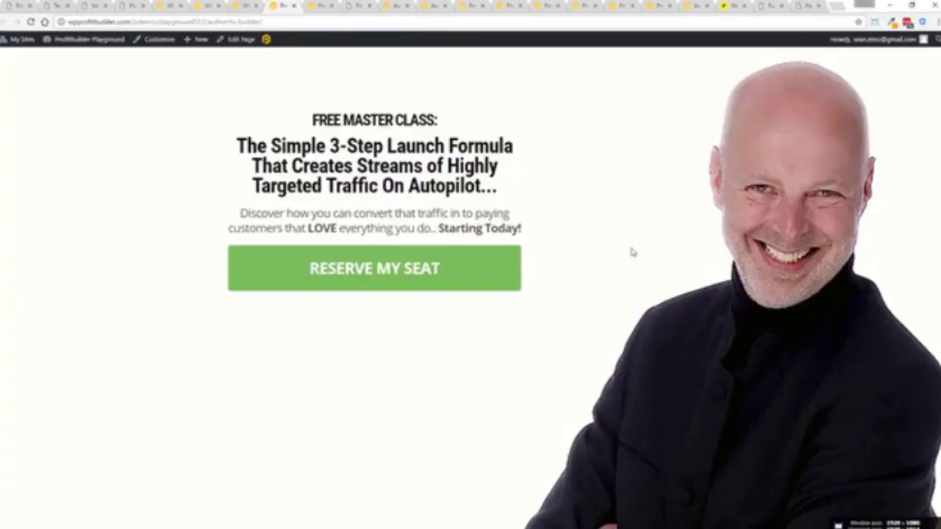
{"action": "left_click", "coordinate": [322, 5]}
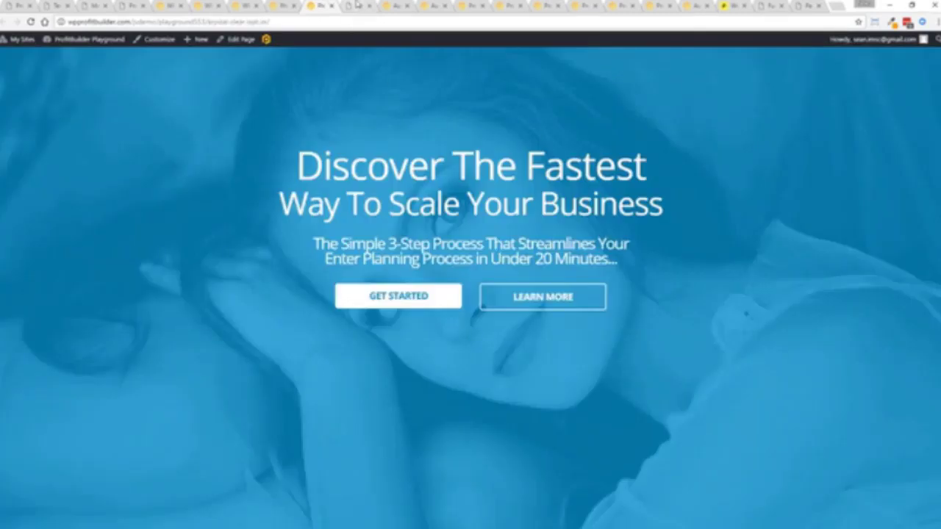
Step: Return to the editor showing the FREE BOOK! Guerrilla Marketing Mastery checkout page
{"action": "left_click", "coordinate": [357, 5]}
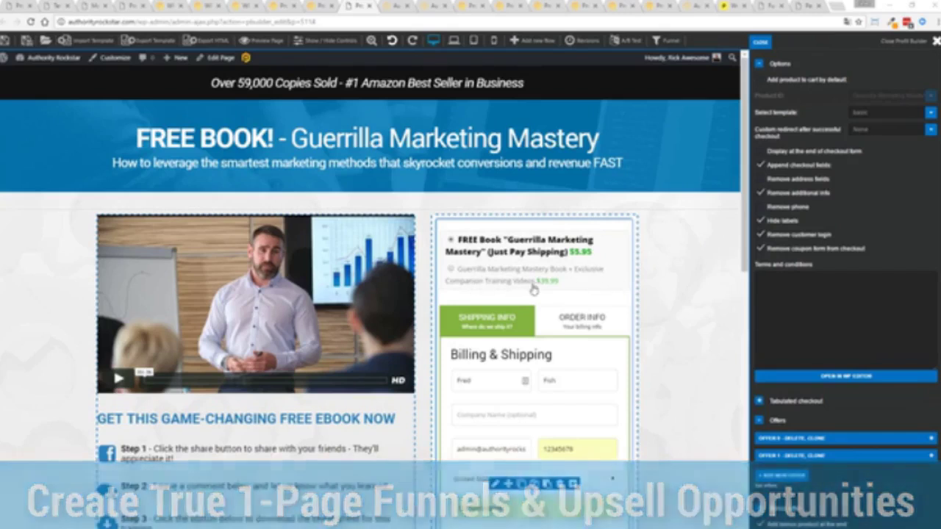
Step: Select the $39.99 book-and-training-videos offer in the checkout form
{"action": "left_click", "coordinate": [453, 270]}
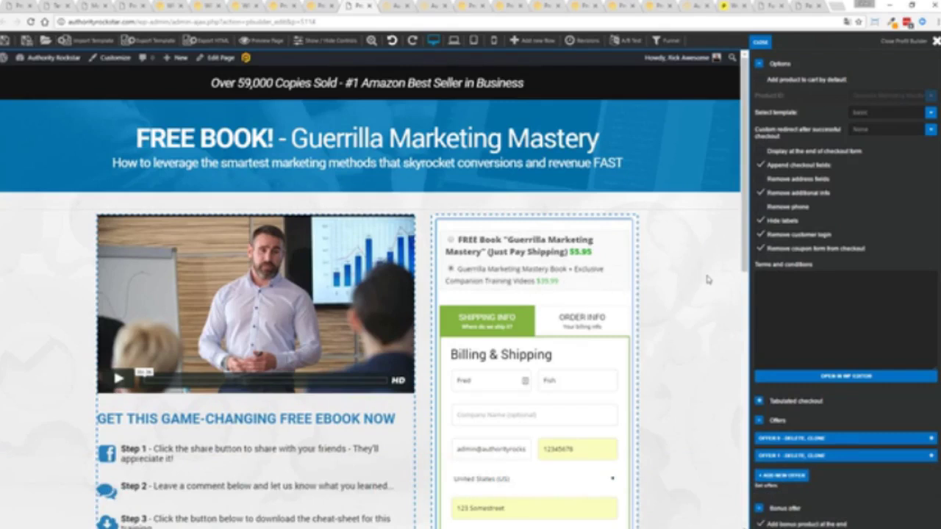
{"action": "scroll", "coordinate": [705, 272], "scroll_direction": "down", "scroll_amount": 1}
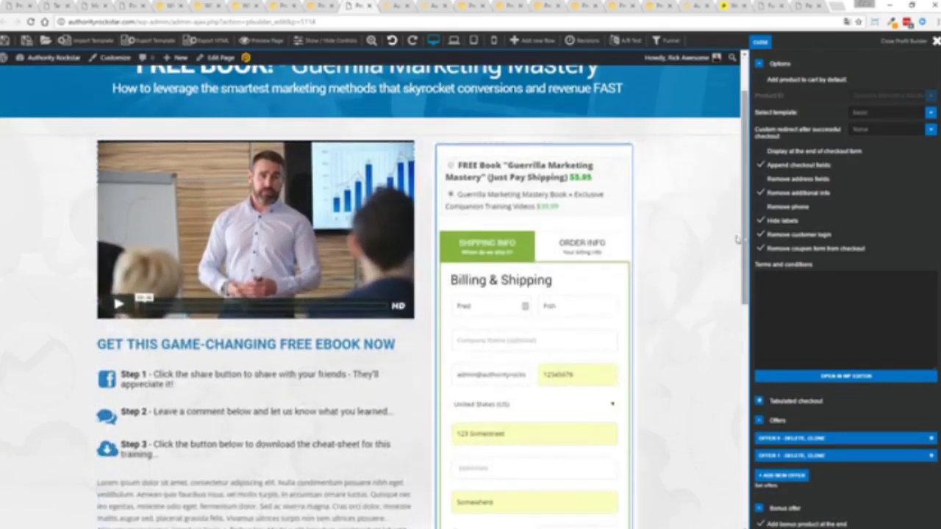
{"action": "scroll", "coordinate": [722, 208], "scroll_direction": "down", "scroll_amount": 2}
{"action": "scroll", "coordinate": [722, 208], "scroll_direction": "up", "scroll_amount": 1}
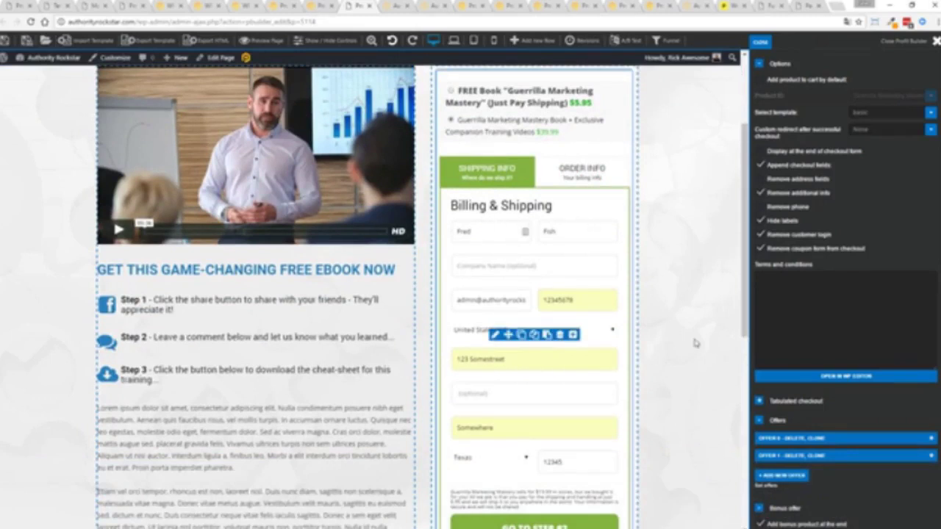
{"action": "scroll", "coordinate": [688, 332], "scroll_direction": "down", "scroll_amount": 3}
Step: Advance to step #2 and review the order summary and Bonus MasterMind order bump
{"action": "left_click", "coordinate": [527, 381]}
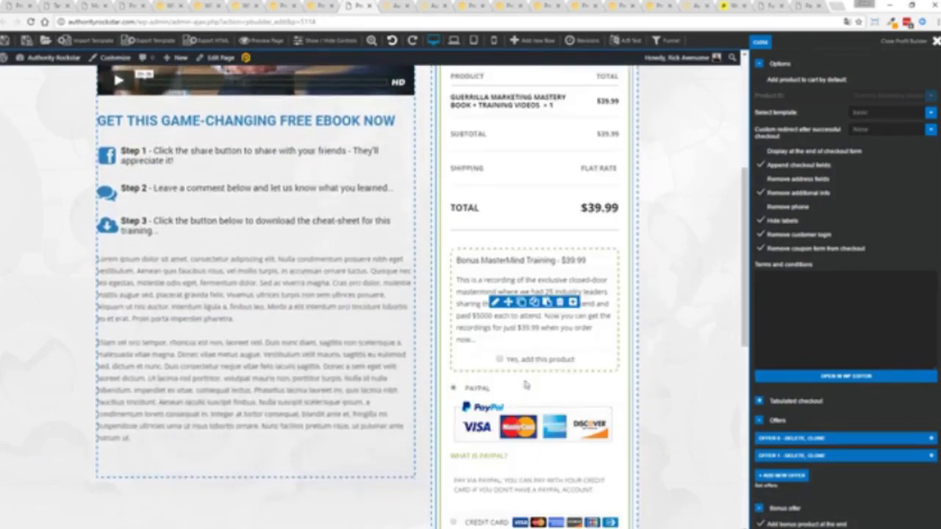
{"action": "scroll", "coordinate": [680, 257], "scroll_direction": "up", "scroll_amount": 3}
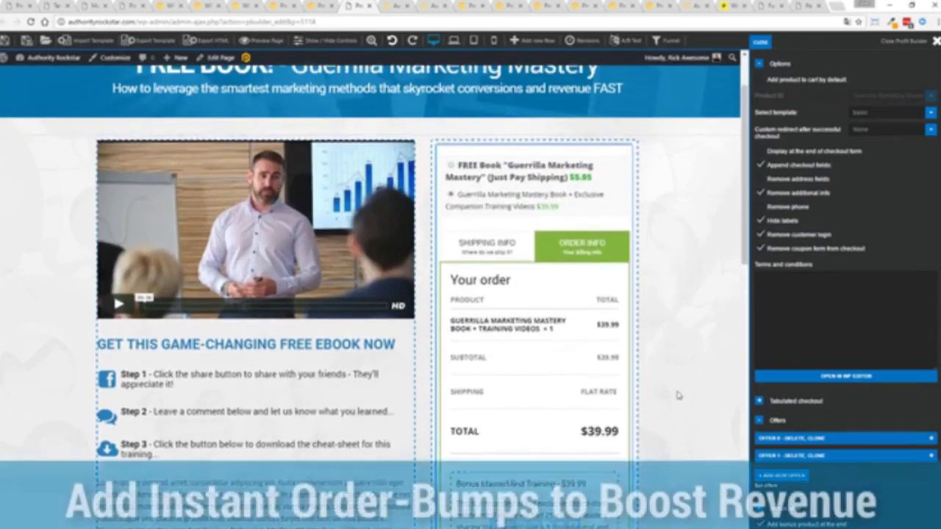
{"action": "scroll", "coordinate": [676, 394], "scroll_direction": "down", "scroll_amount": 3}
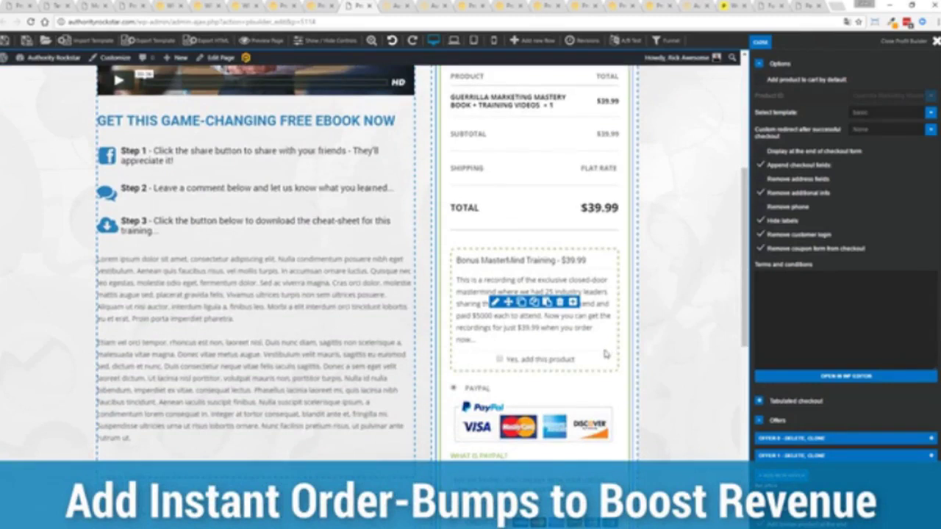
{"action": "scroll", "coordinate": [681, 326], "scroll_direction": "down", "scroll_amount": 2}
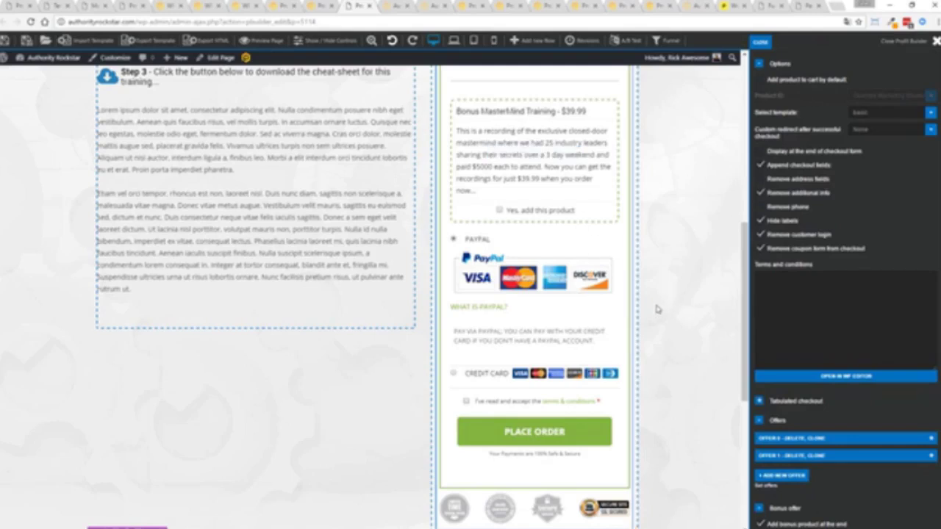
{"action": "scroll", "coordinate": [661, 316], "scroll_direction": "up", "scroll_amount": 5}
{"action": "scroll", "coordinate": [663, 317], "scroll_direction": "up", "scroll_amount": 2}
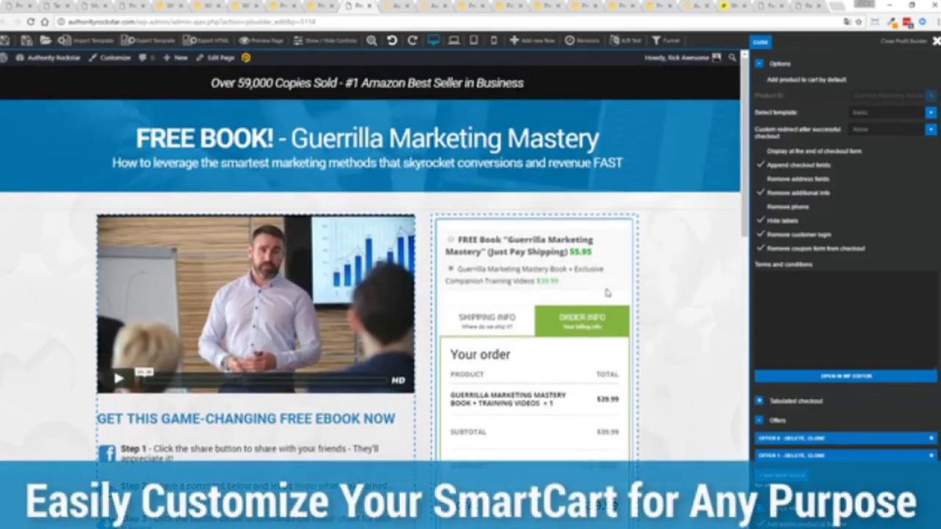
Step: Take the checkout back to its shipping info step
{"action": "left_click", "coordinate": [500, 319]}
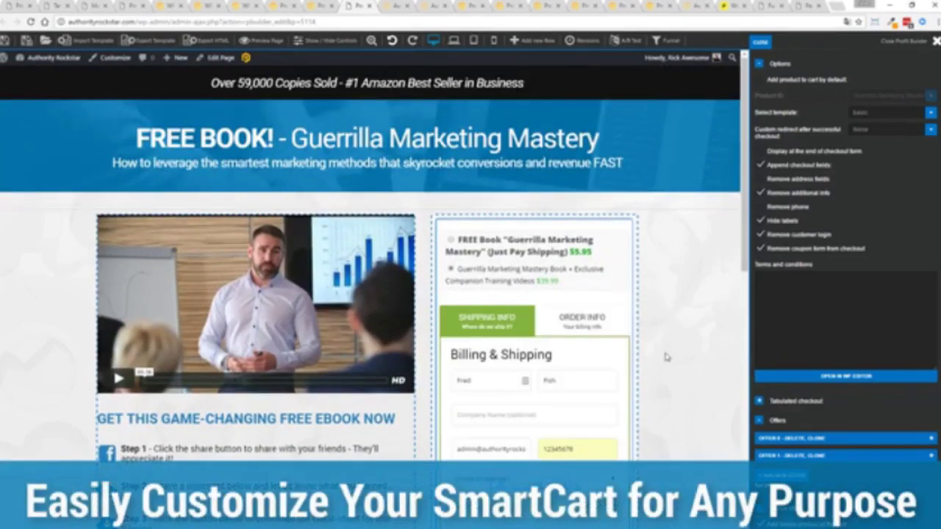
{"action": "scroll", "coordinate": [665, 346], "scroll_direction": "down", "scroll_amount": 5}
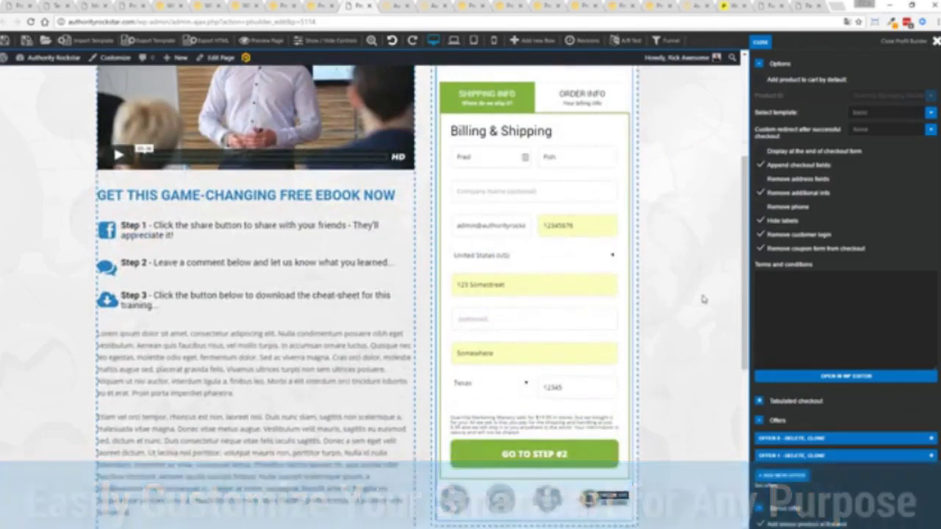
{"action": "scroll", "coordinate": [683, 309], "scroll_direction": "up", "scroll_amount": 2}
Step: Enable Remove address fields, Remove additional info and Remove phone on the checkout element
{"action": "mouse_move", "coordinate": [588, 332]}
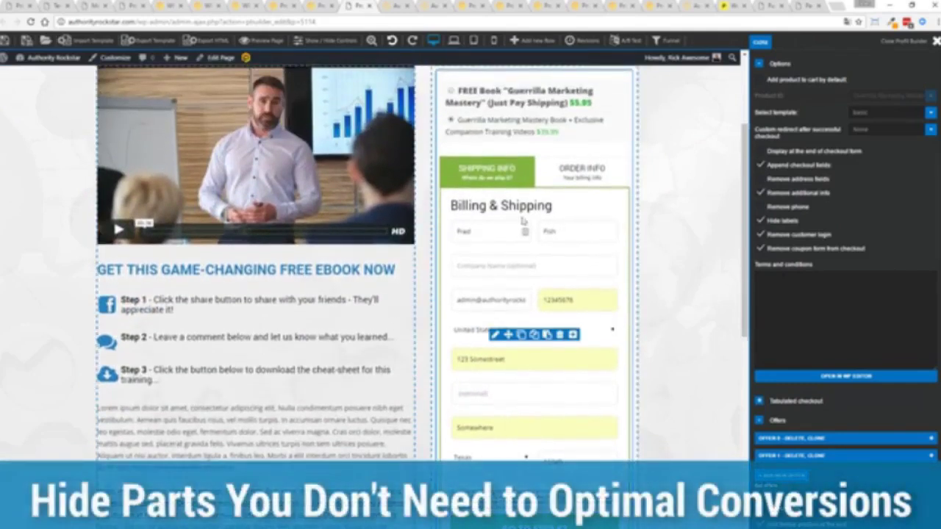
{"action": "left_click", "coordinate": [760, 178]}
{"action": "left_click", "coordinate": [760, 192]}
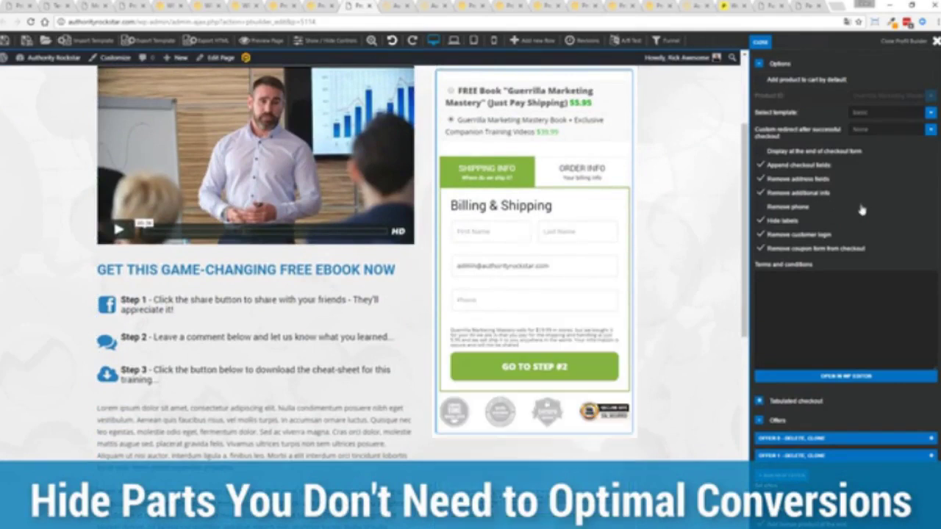
{"action": "left_click", "coordinate": [760, 207]}
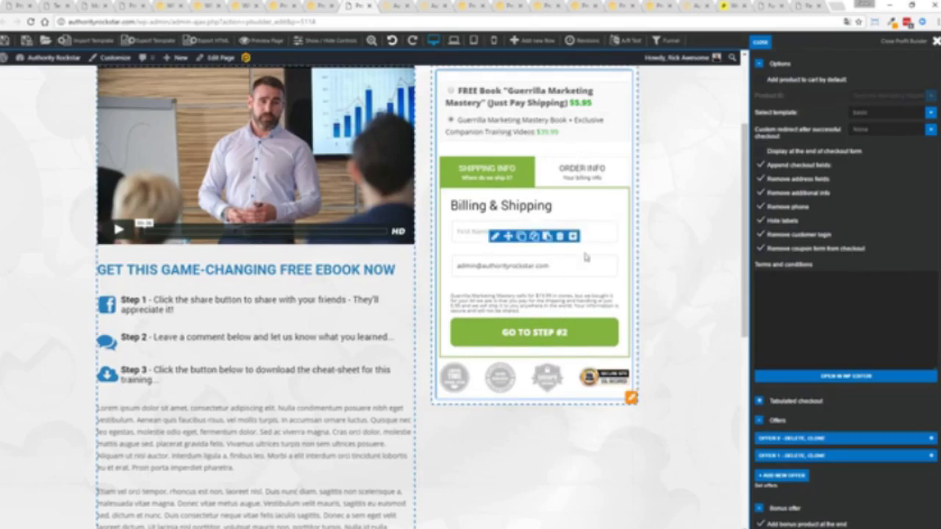
{"action": "scroll", "coordinate": [683, 291], "scroll_direction": "up", "scroll_amount": 3}
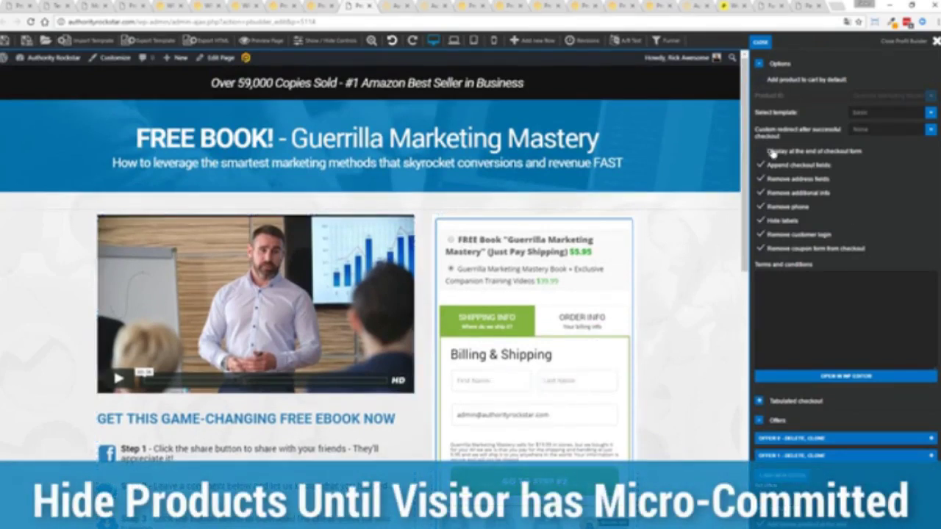
Step: Display offers at the end of the form, enter a sample first and last name, and reach step #2
{"action": "left_click", "coordinate": [769, 151]}
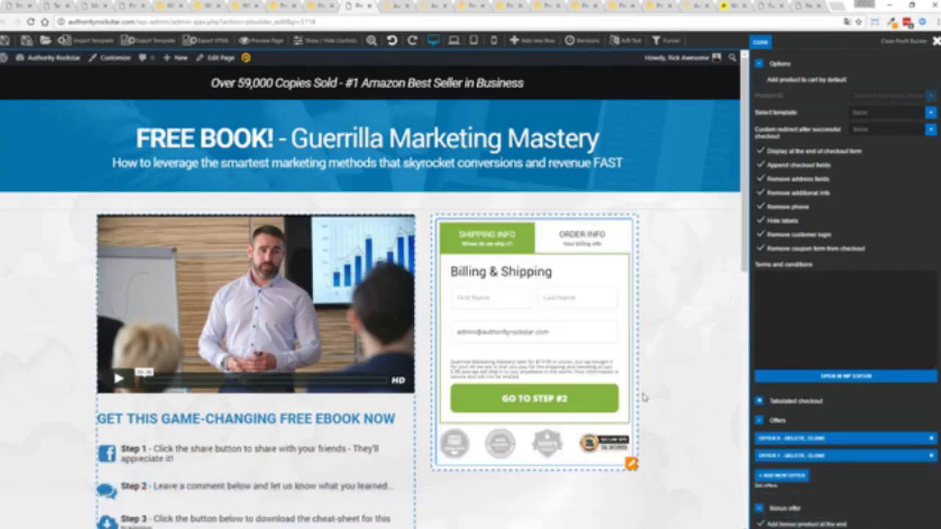
{"action": "left_click", "coordinate": [490, 294]}
{"action": "type", "text": "Fred"}
{"action": "key", "text": "Tab"}
{"action": "type", "text": "Fis"}
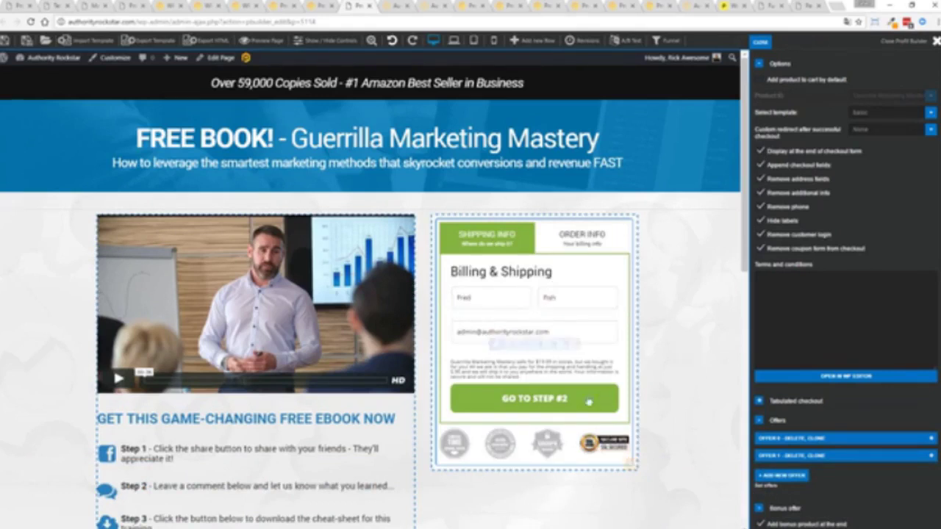
{"action": "left_click", "coordinate": [530, 400]}
{"action": "scroll", "coordinate": [683, 379], "scroll_direction": "down", "scroll_amount": 5}
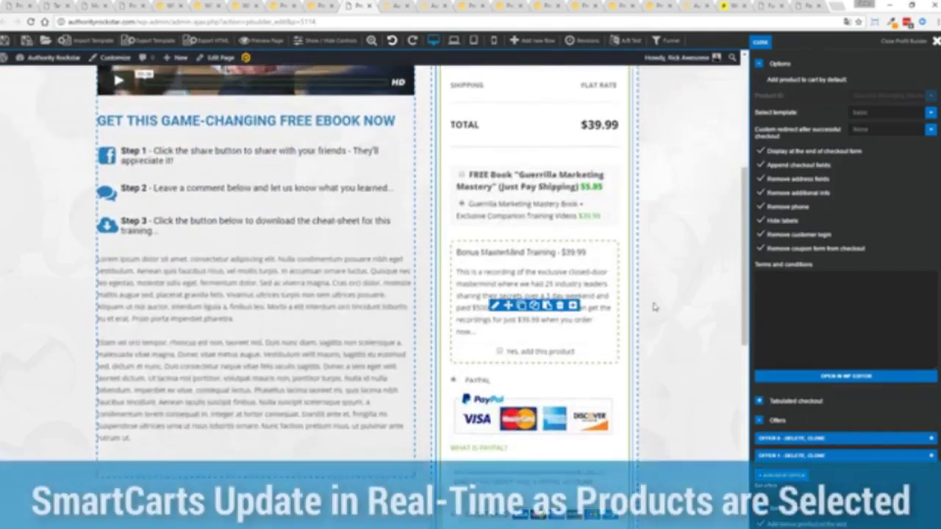
Step: Review the order with the MasterMind bonus added, the $79.98 total and payment options
{"action": "scroll", "coordinate": [578, 321], "scroll_direction": "up", "scroll_amount": 3}
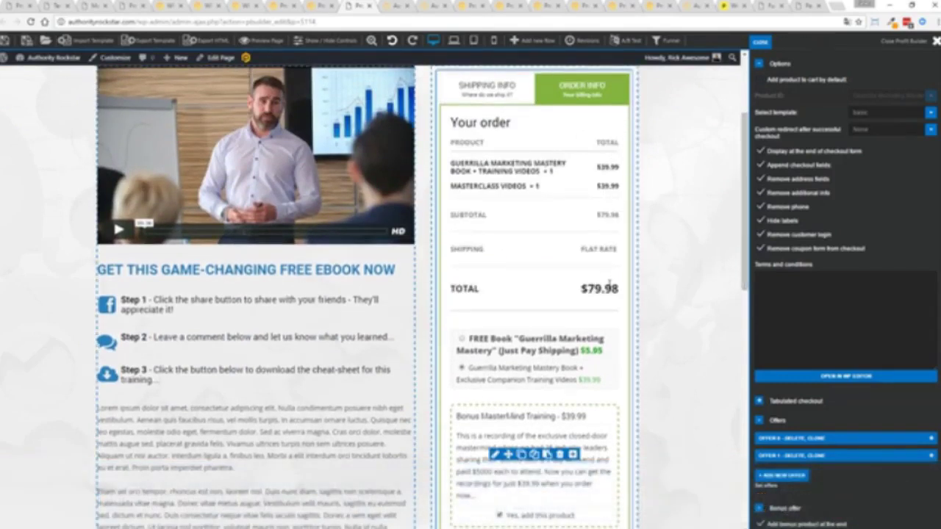
{"action": "scroll", "coordinate": [668, 294], "scroll_direction": "down", "scroll_amount": 5}
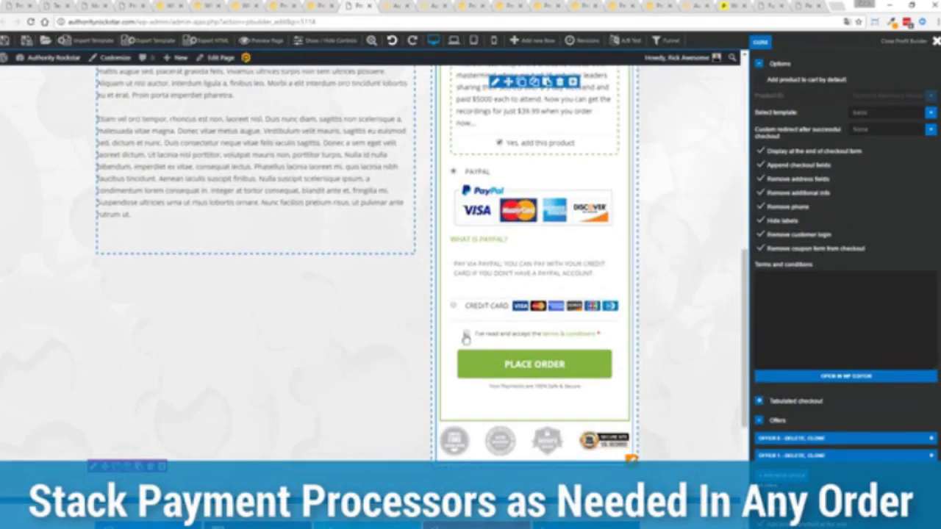
{"action": "scroll", "coordinate": [691, 303], "scroll_direction": "up", "scroll_amount": 5}
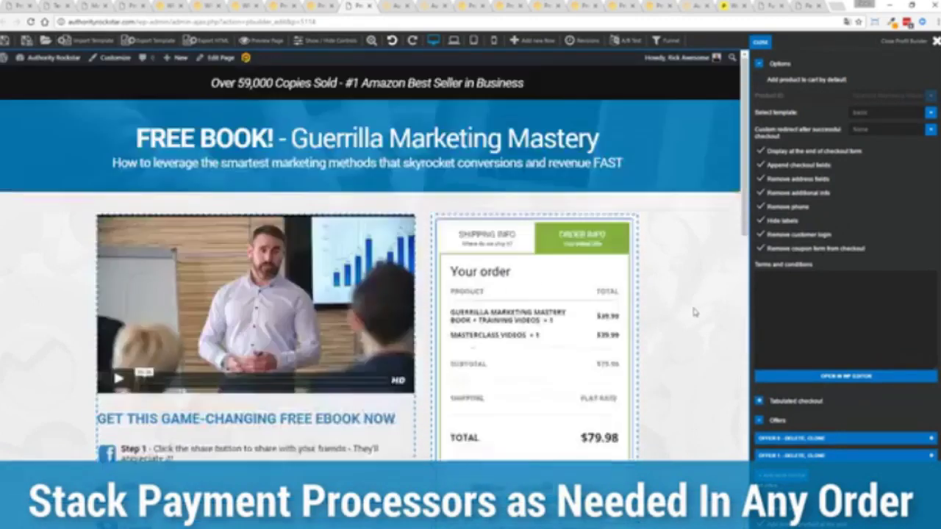
{"action": "scroll", "coordinate": [692, 312], "scroll_direction": "down", "scroll_amount": 1}
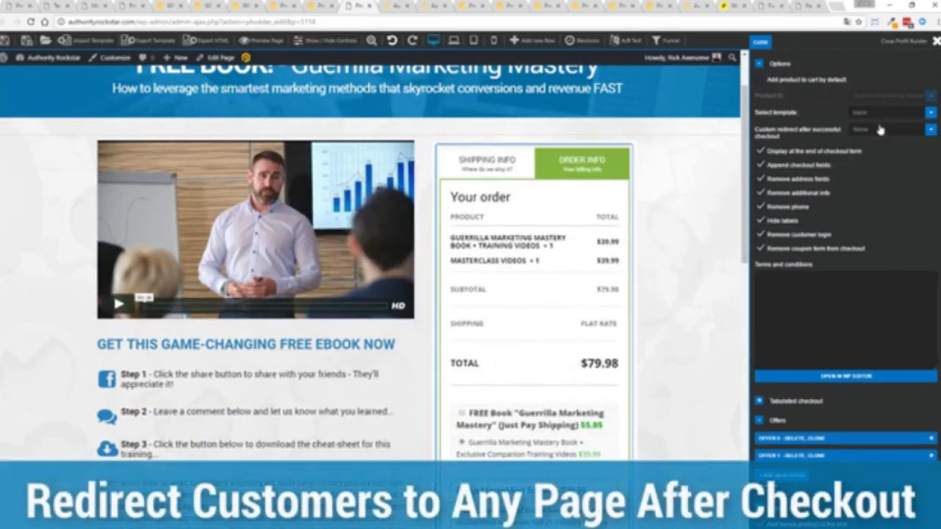
Step: Check the pages offered for post-checkout redirect and leave it set to None
{"action": "left_click", "coordinate": [879, 130]}
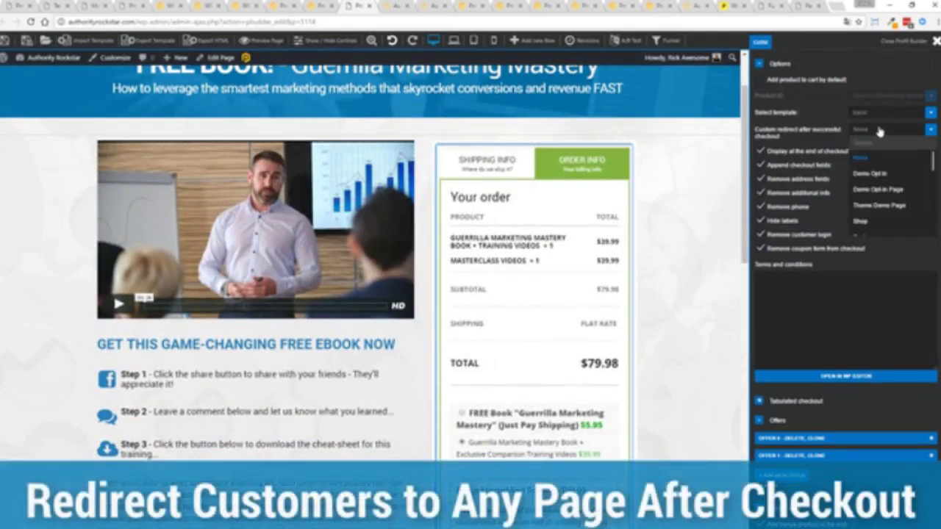
{"action": "left_click", "coordinate": [878, 73]}
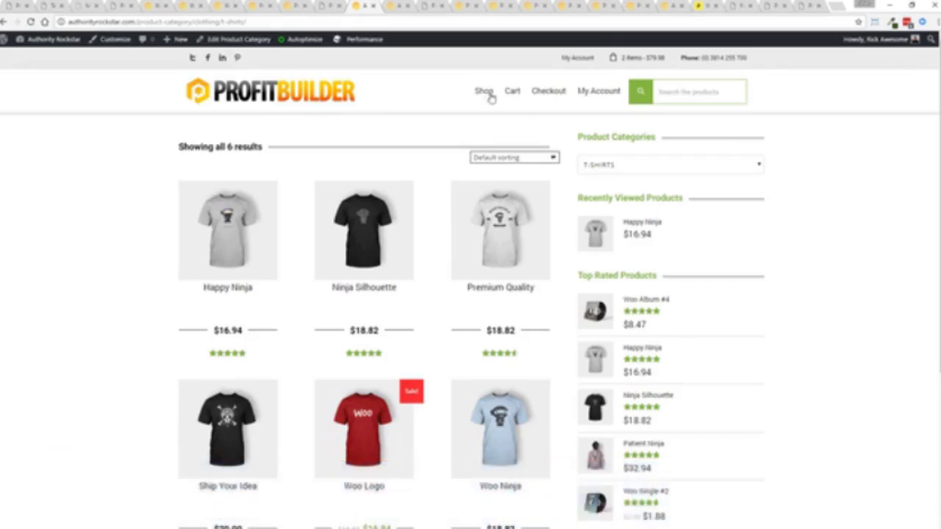
Step: Browse the Happy Ninja T-shirt product page, then switch to the 'AWESOME Blog Post About Something Cool' page
{"action": "left_click", "coordinate": [400, 5]}
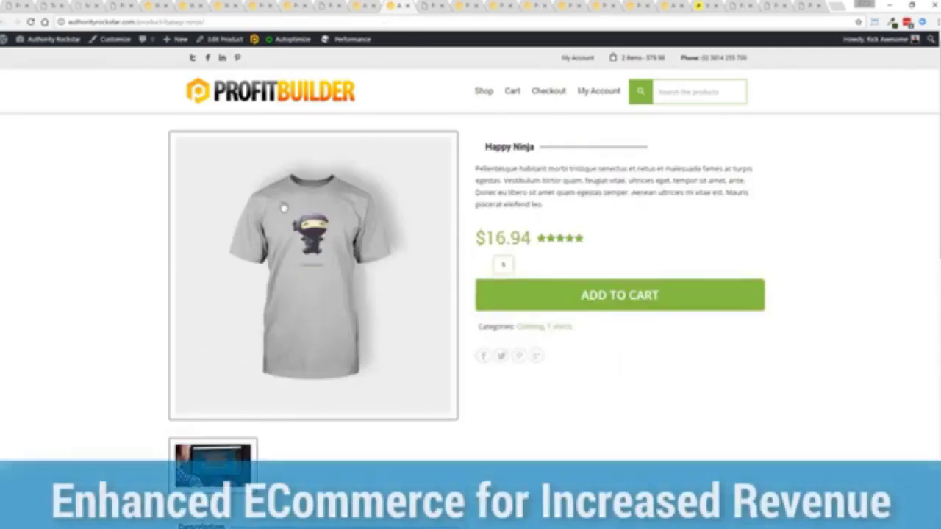
{"action": "scroll", "coordinate": [273, 171], "scroll_direction": "down", "scroll_amount": 4}
{"action": "scroll", "coordinate": [273, 172], "scroll_direction": "down", "scroll_amount": 5}
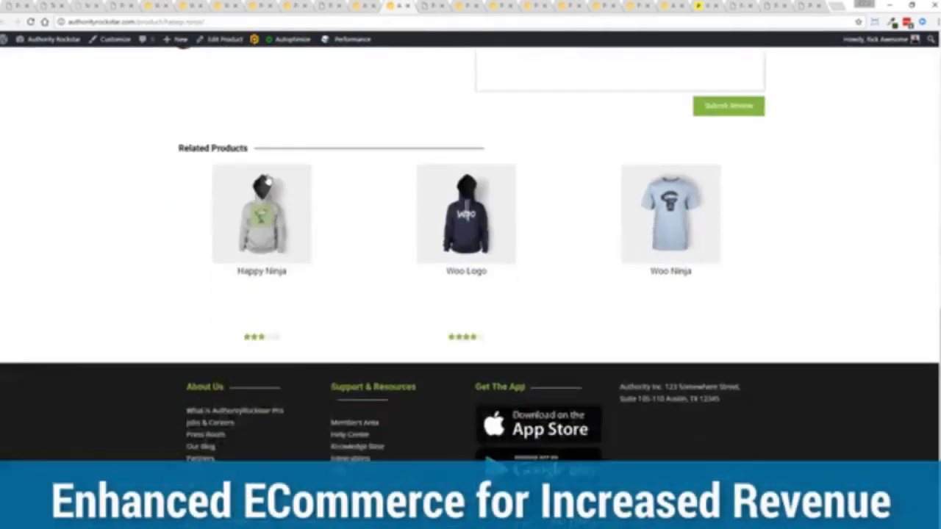
{"action": "scroll", "coordinate": [272, 169], "scroll_direction": "up", "scroll_amount": 8}
{"action": "scroll", "coordinate": [269, 175], "scroll_direction": "down", "scroll_amount": 1}
{"action": "scroll", "coordinate": [269, 175], "scroll_direction": "down", "scroll_amount": 1}
{"action": "scroll", "coordinate": [265, 174], "scroll_direction": "up", "scroll_amount": 2}
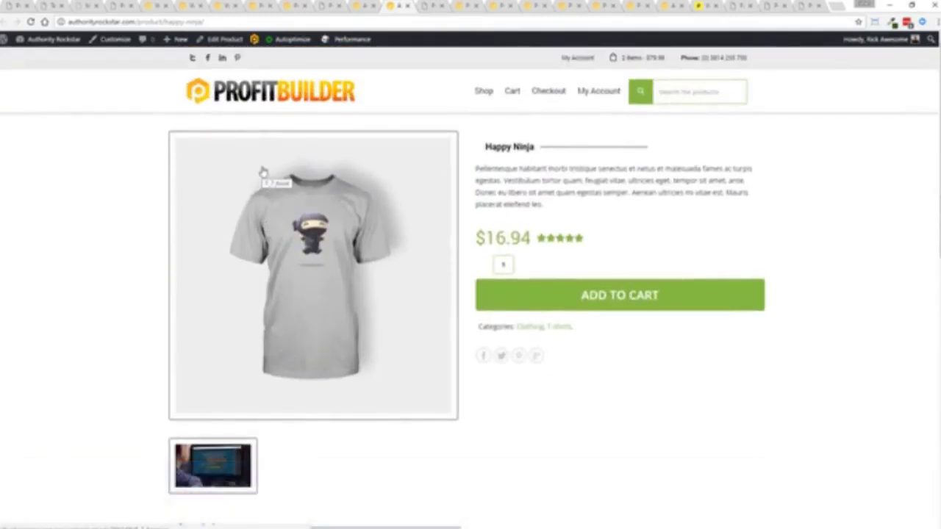
{"action": "left_click", "coordinate": [427, 6]}
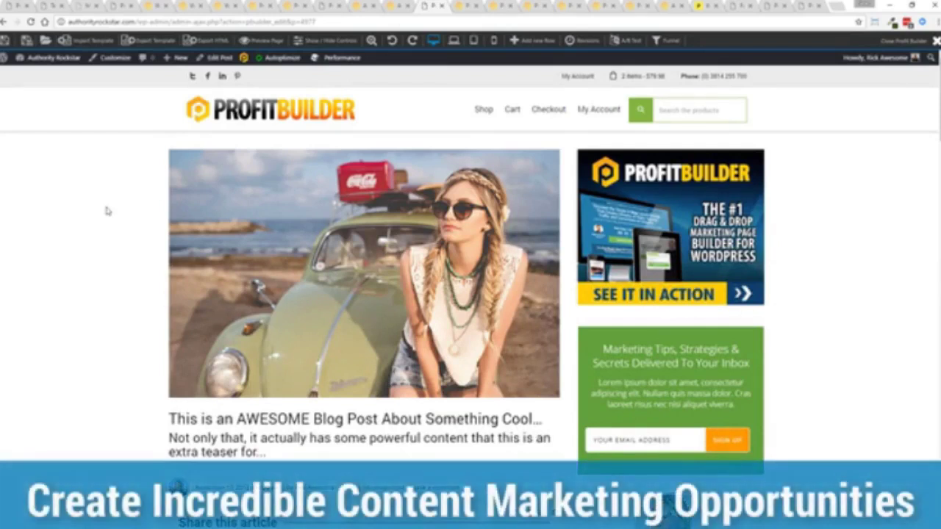
Step: Preview the blog post's cheat-sheet opt-in popup, close it, and scroll down to the embedded video
{"action": "scroll", "coordinate": [106, 211], "scroll_direction": "down", "scroll_amount": 4}
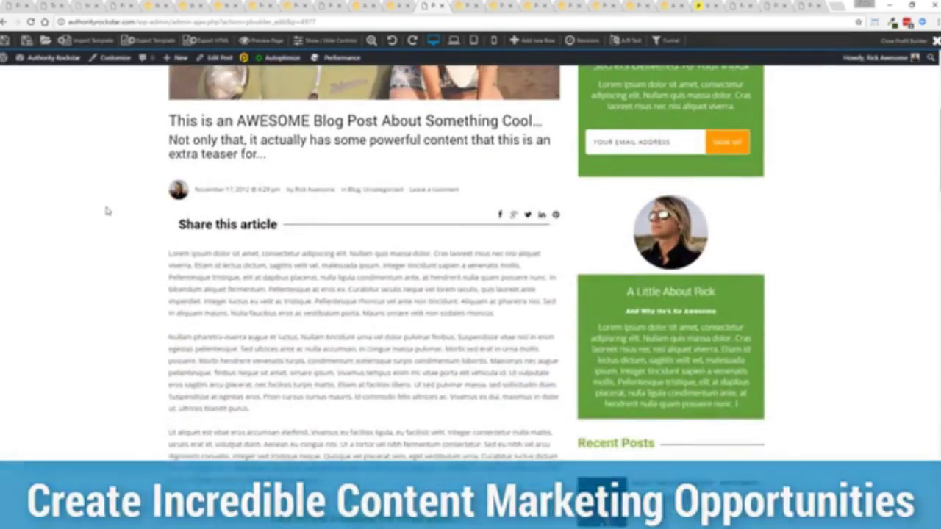
{"action": "scroll", "coordinate": [107, 211], "scroll_direction": "down", "scroll_amount": 3}
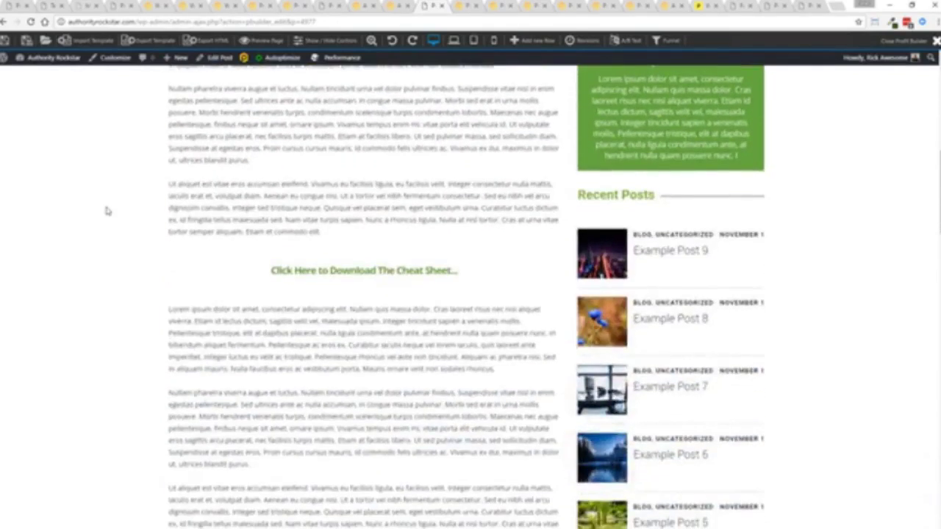
{"action": "scroll", "coordinate": [103, 204], "scroll_direction": "up", "scroll_amount": 2}
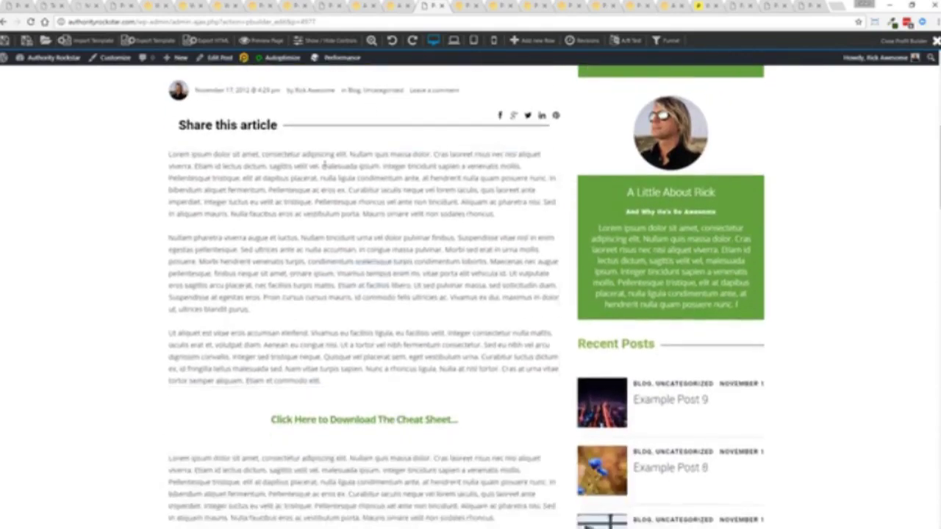
{"action": "mouse_move", "coordinate": [276, 202]}
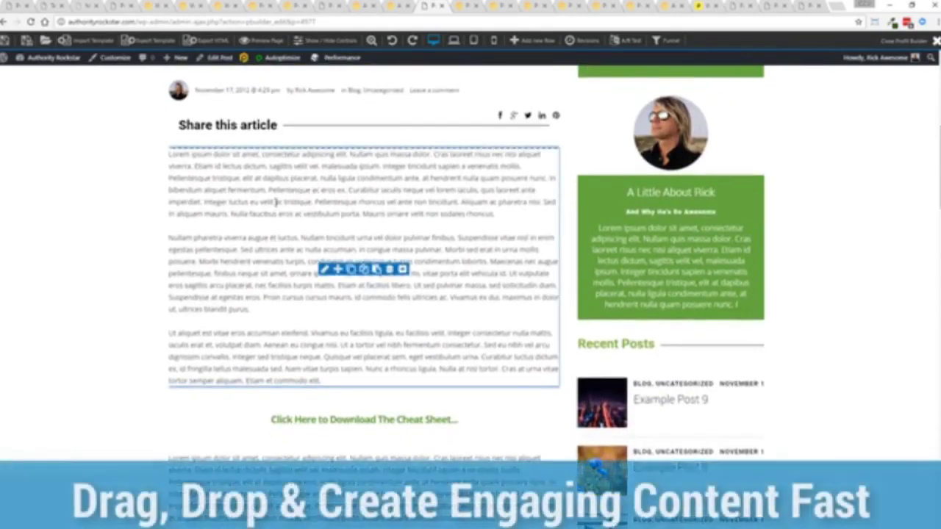
{"action": "left_click", "coordinate": [289, 423]}
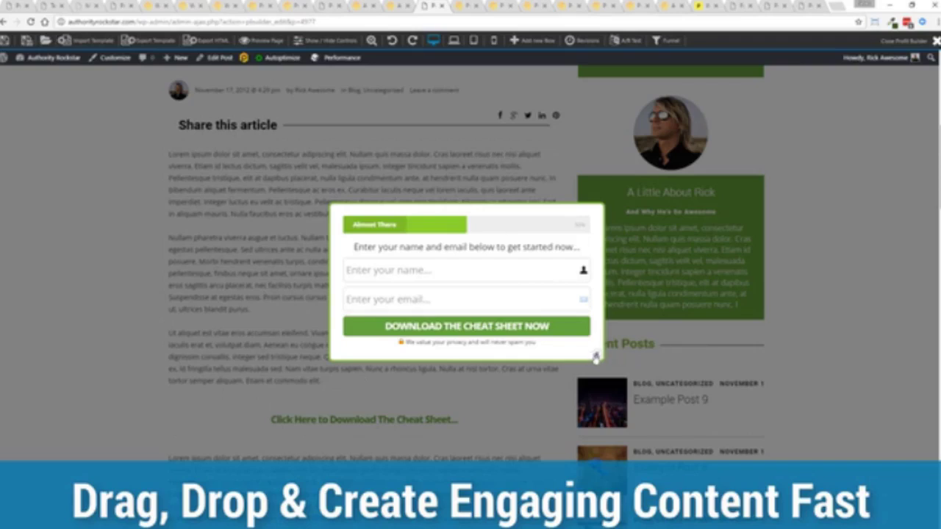
{"action": "left_click", "coordinate": [596, 357]}
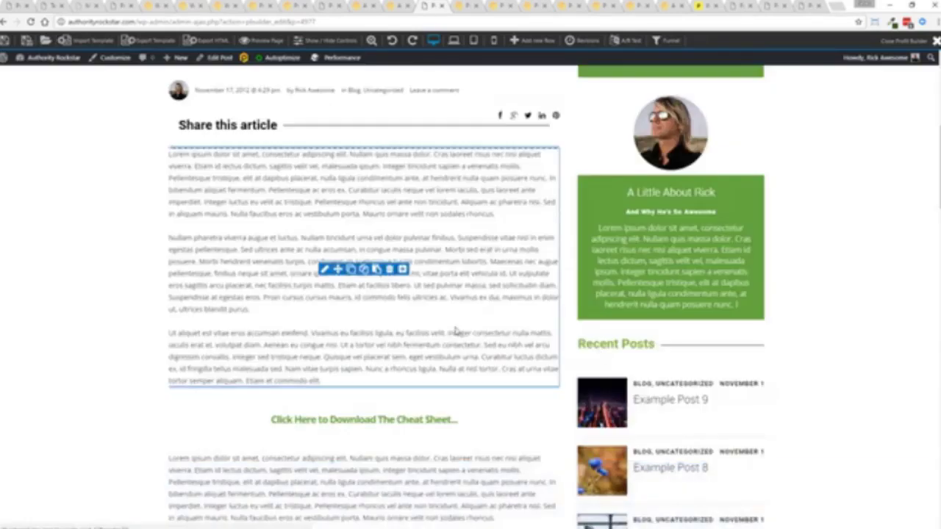
{"action": "scroll", "coordinate": [456, 331], "scroll_direction": "down", "scroll_amount": 3}
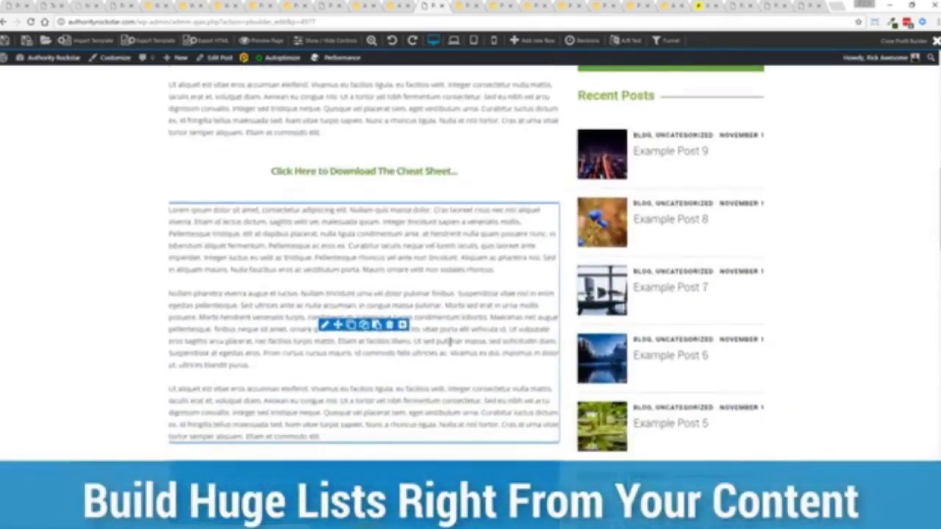
{"action": "scroll", "coordinate": [450, 342], "scroll_direction": "down", "scroll_amount": 5}
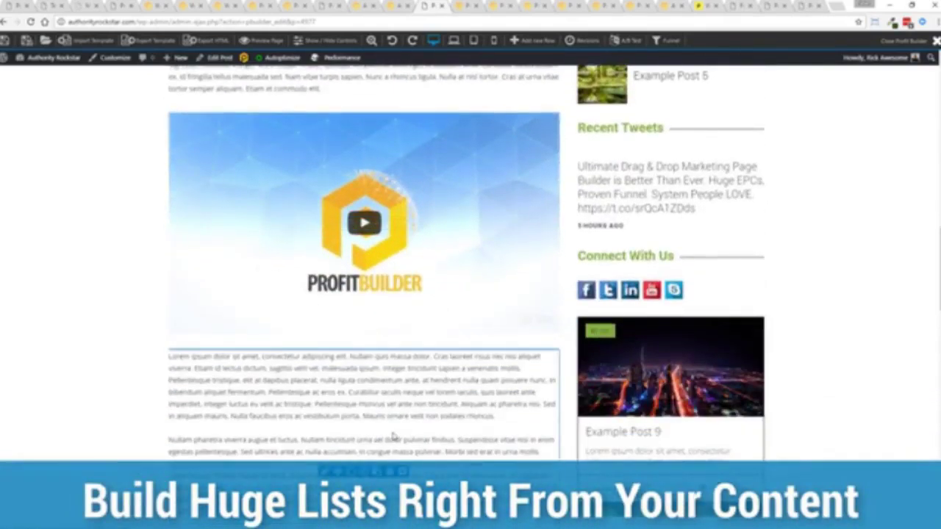
{"action": "scroll", "coordinate": [454, 204], "scroll_direction": "up", "scroll_amount": 2}
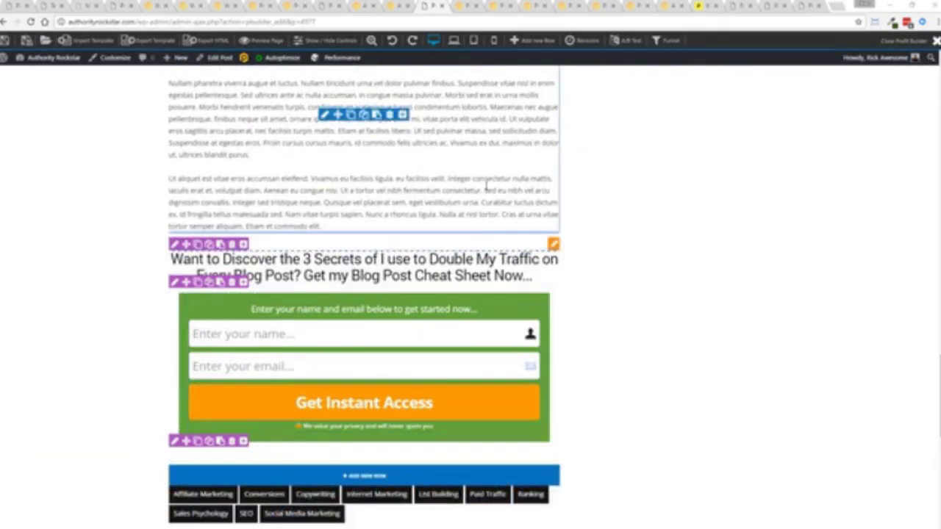
{"action": "scroll", "coordinate": [485, 180], "scroll_direction": "down", "scroll_amount": 1}
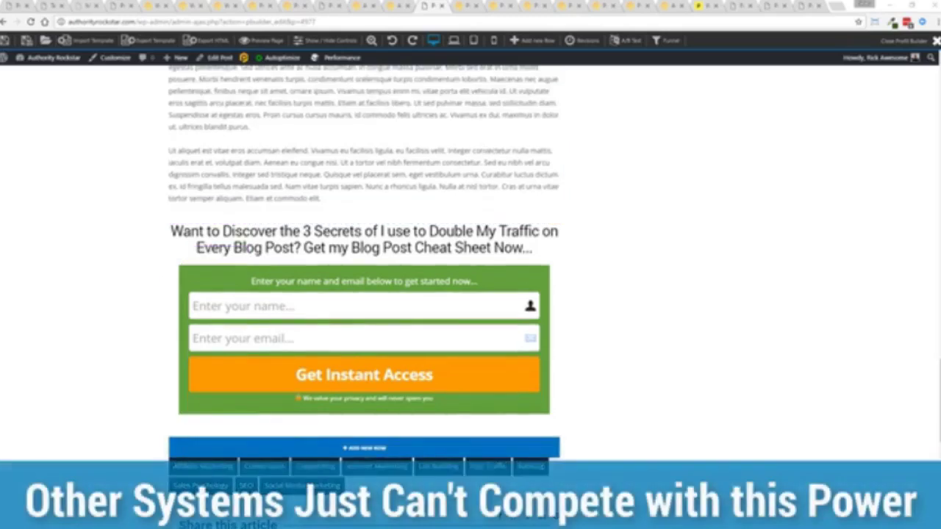
{"action": "scroll", "coordinate": [190, 273], "scroll_direction": "up", "scroll_amount": 15}
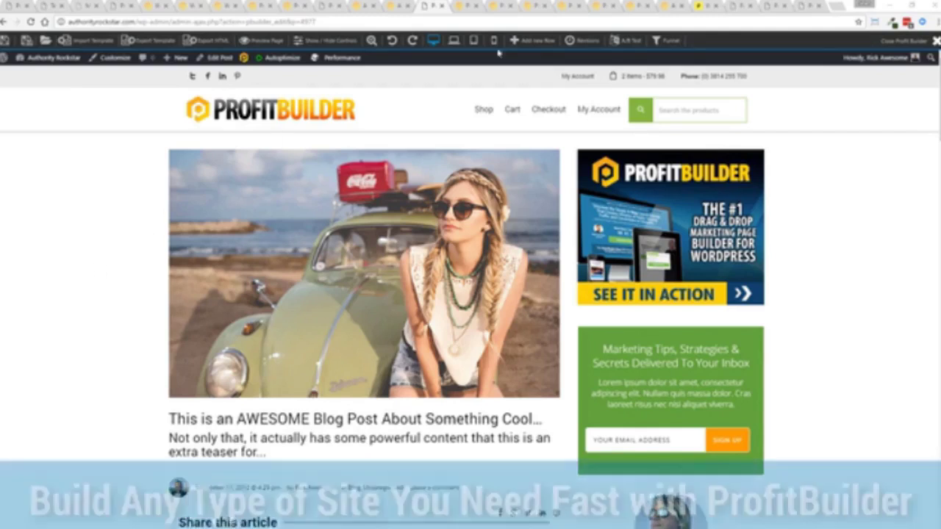
Step: Scroll through the gym landing page template, then switch to the giraffe countdown splash page
{"action": "left_click", "coordinate": [472, 5]}
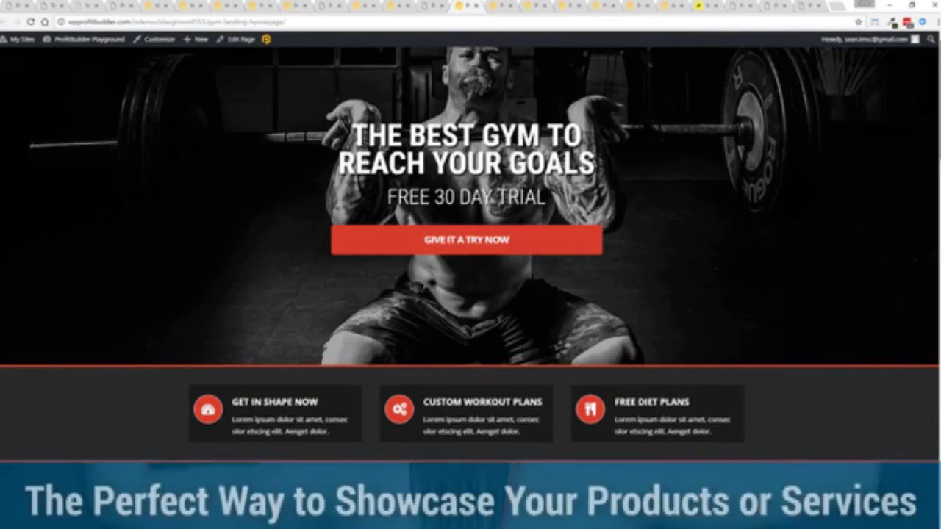
{"action": "scroll", "coordinate": [921, 105], "scroll_direction": "down", "scroll_amount": 3}
{"action": "scroll", "coordinate": [471, 264], "scroll_direction": "down", "scroll_amount": 3}
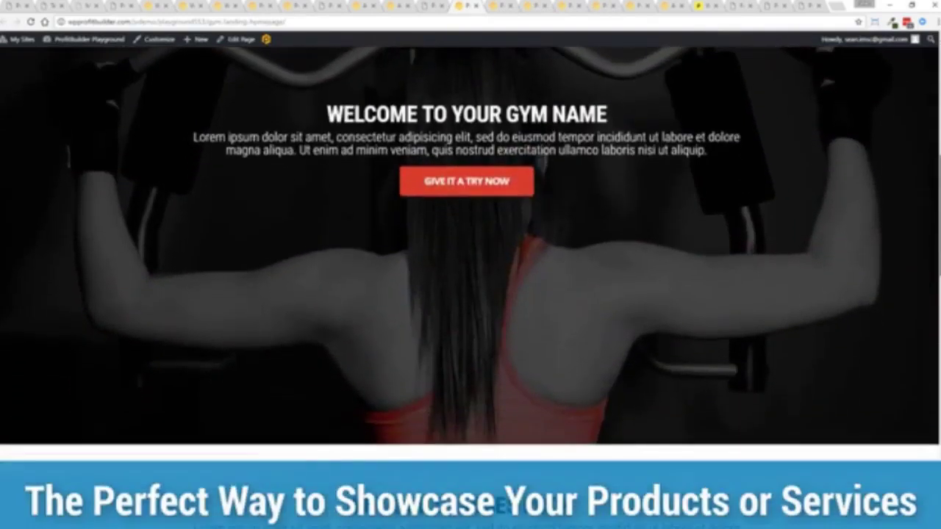
{"action": "scroll", "coordinate": [470, 287], "scroll_direction": "down", "scroll_amount": 6}
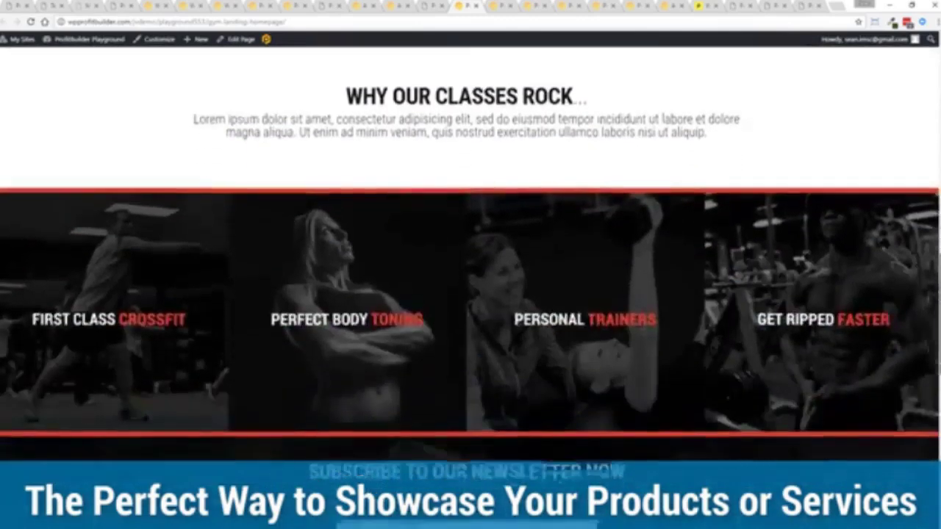
{"action": "scroll", "coordinate": [470, 286], "scroll_direction": "down", "scroll_amount": 5}
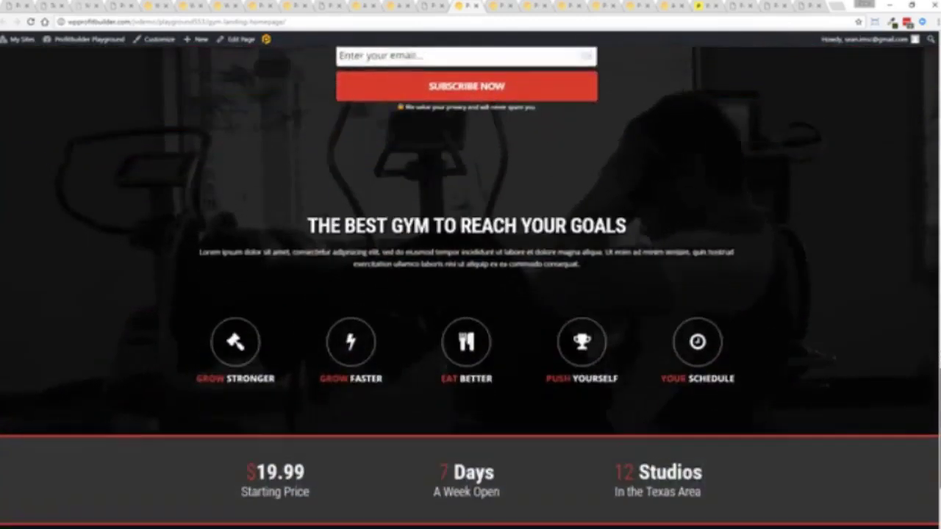
{"action": "scroll", "coordinate": [470, 286], "scroll_direction": "down", "scroll_amount": 2}
{"action": "scroll", "coordinate": [470, 287], "scroll_direction": "up", "scroll_amount": 3}
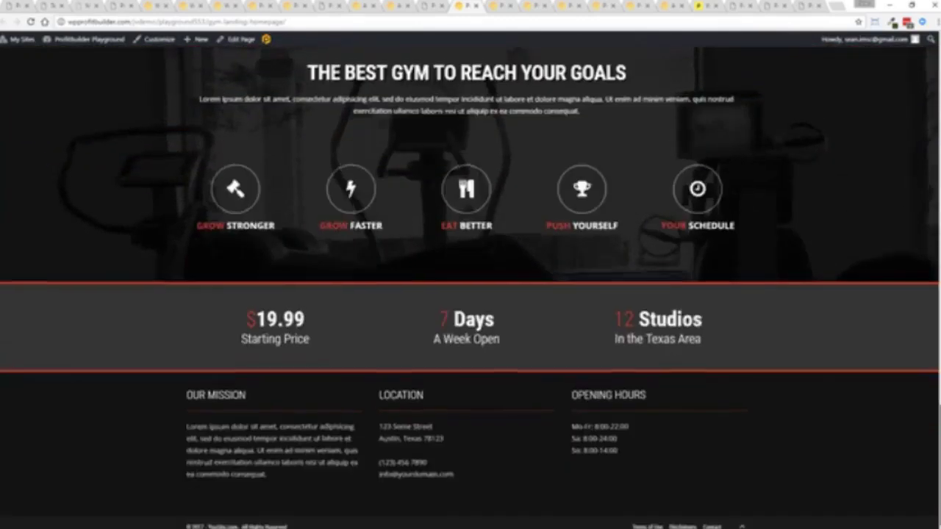
{"action": "scroll", "coordinate": [470, 287], "scroll_direction": "up", "scroll_amount": 15}
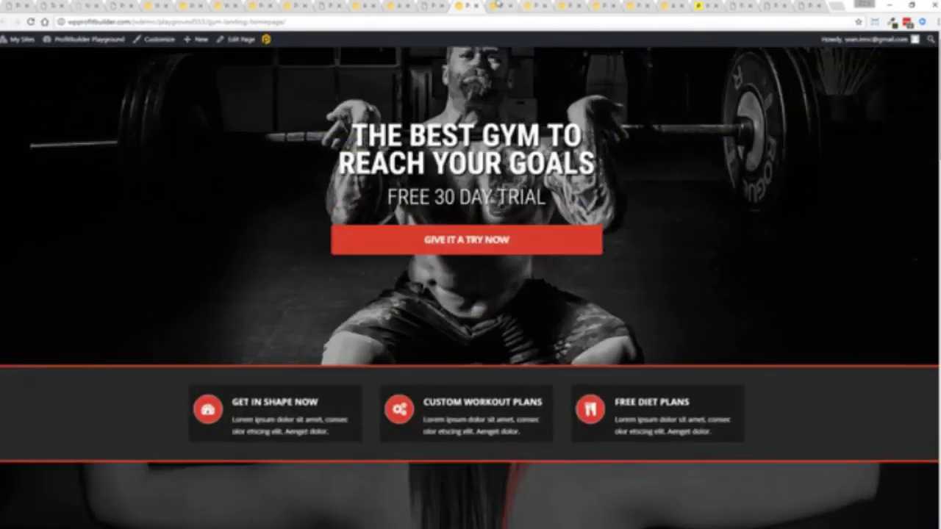
{"action": "left_click", "coordinate": [498, 5]}
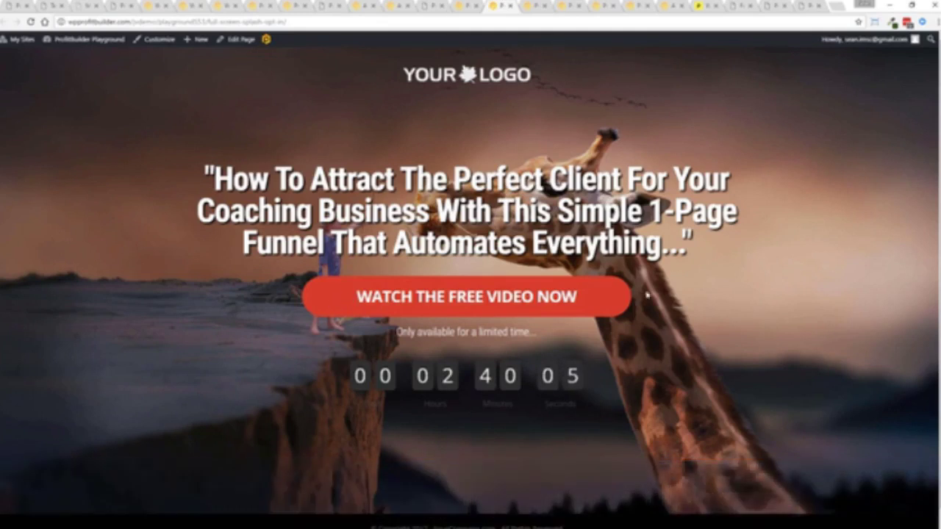
Step: Step past the Coming Soon and contest templates to the Live Training Event page, previewing its signup popup
{"action": "left_click", "coordinate": [523, 6]}
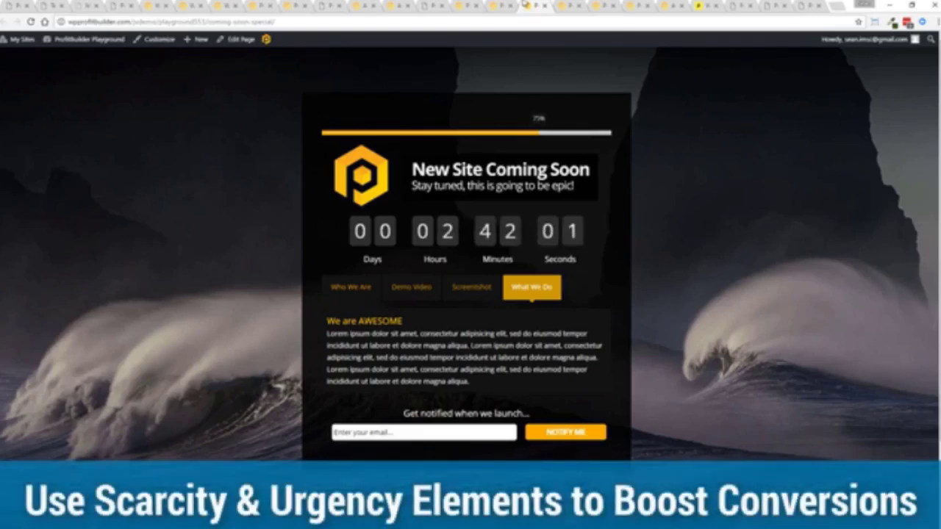
{"action": "left_click", "coordinate": [567, 6]}
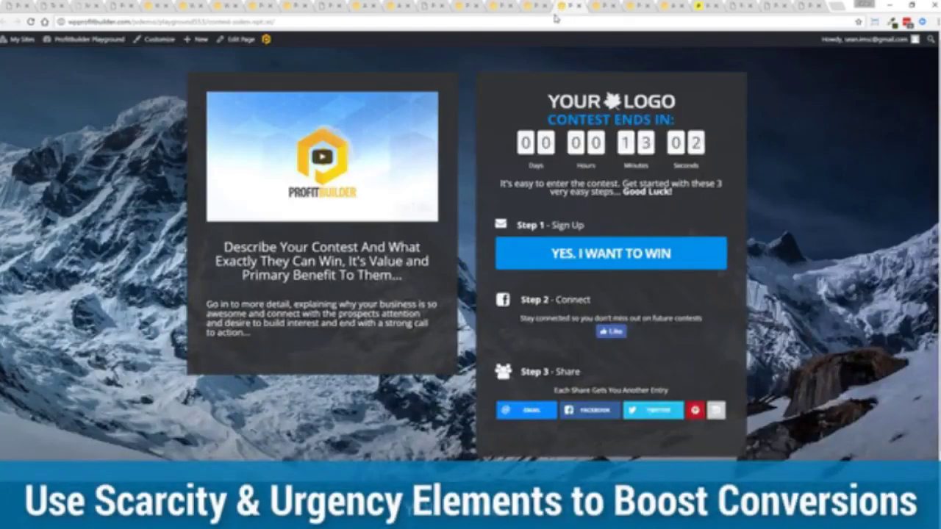
{"action": "left_click", "coordinate": [601, 6]}
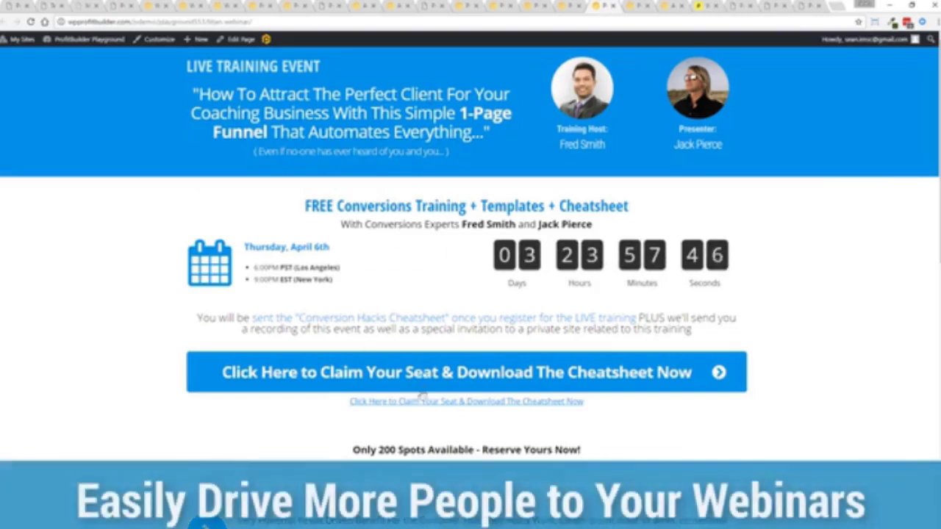
{"action": "left_click", "coordinate": [402, 375]}
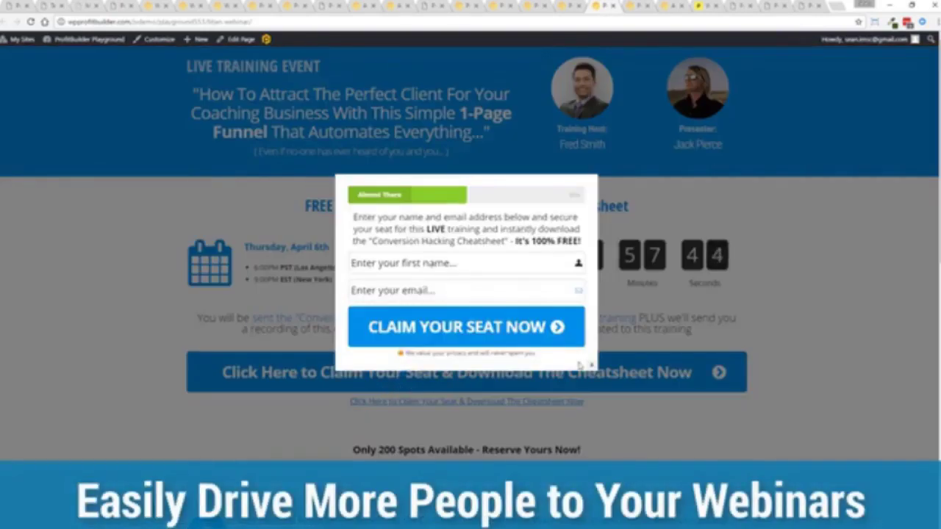
{"action": "left_click", "coordinate": [590, 372]}
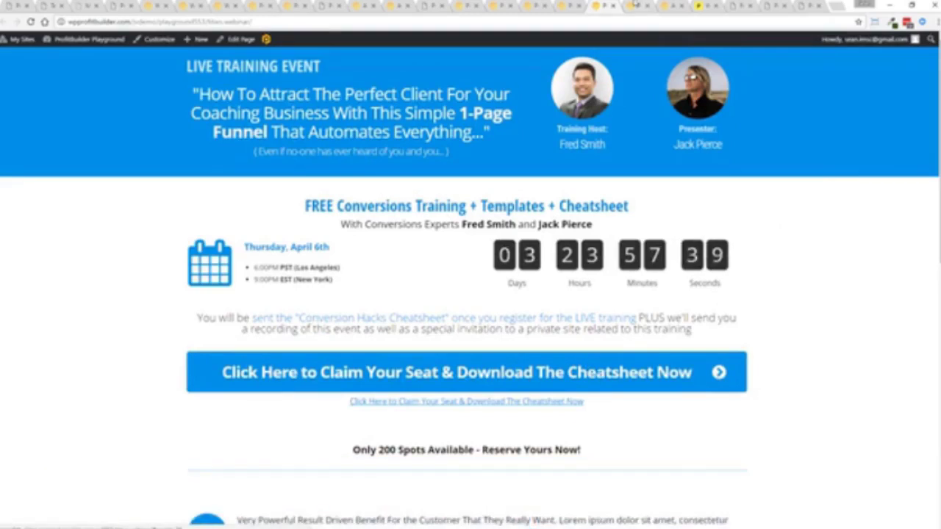
Step: Move past the weekly webinar registration page to the authorityrockstar.com page builder landing page
{"action": "key", "text": "ctrl+Tab"}
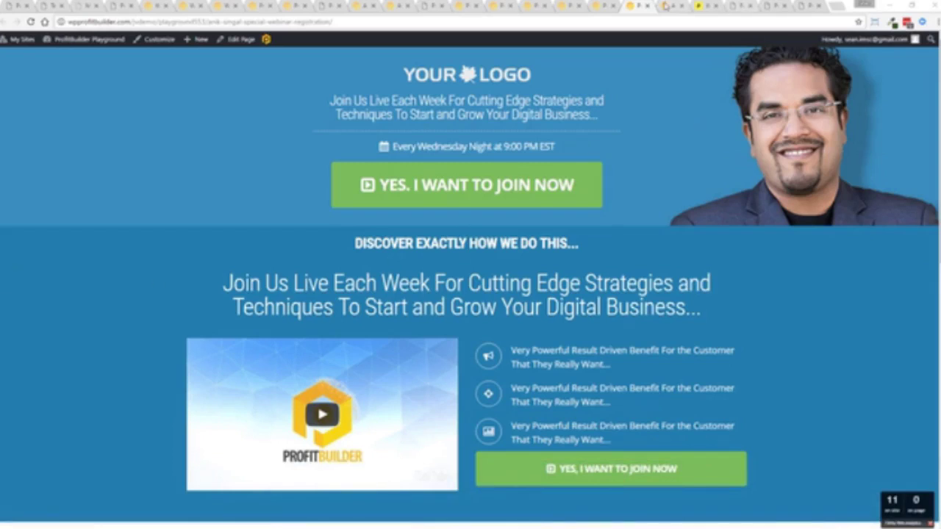
{"action": "left_click", "coordinate": [666, 6]}
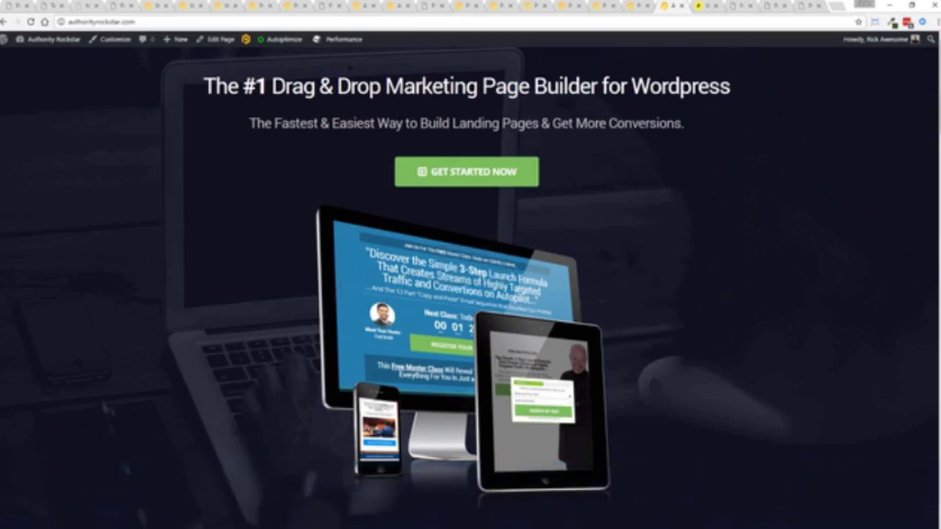
Step: Scroll through the Drag & Drop Marketing Page Builder landing page and back to the top
{"action": "scroll", "coordinate": [470, 286], "scroll_direction": "down", "scroll_amount": 5}
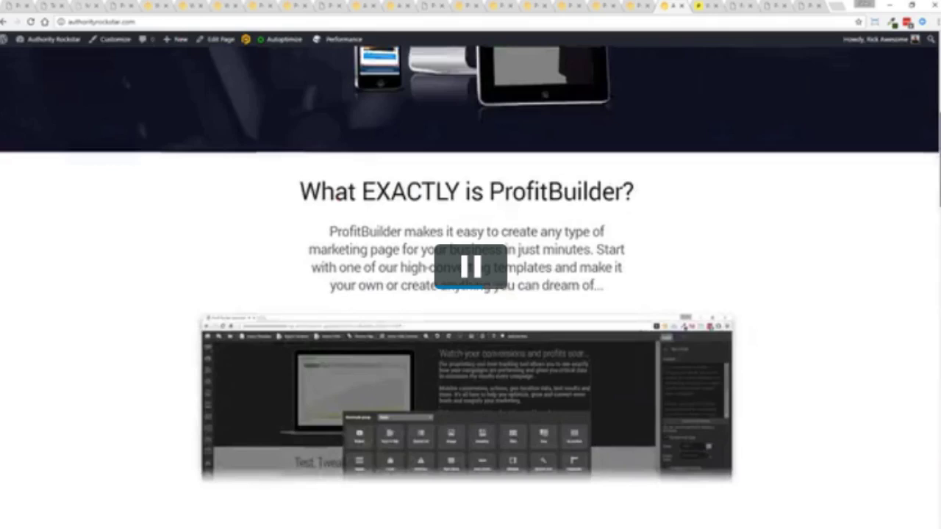
{"action": "scroll", "coordinate": [470, 286], "scroll_direction": "down", "scroll_amount": 2}
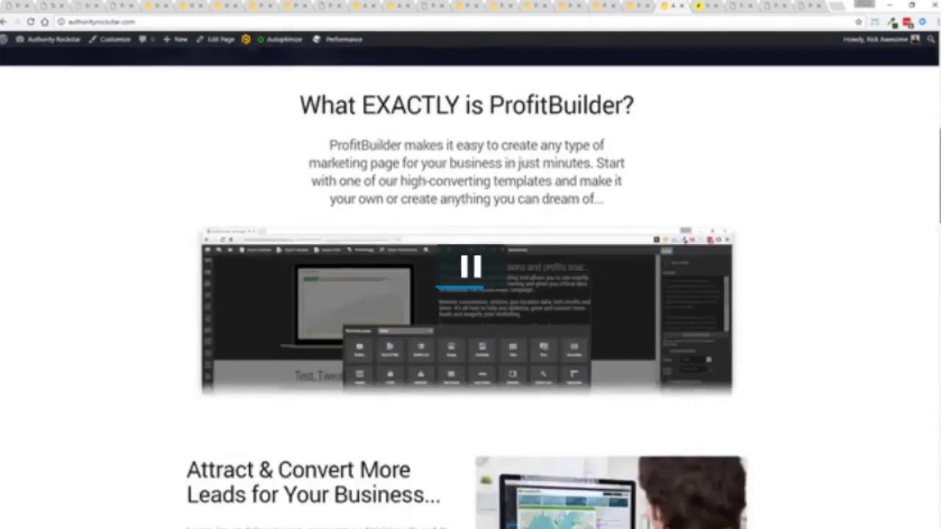
{"action": "scroll", "coordinate": [761, 324], "scroll_direction": "down", "scroll_amount": 4}
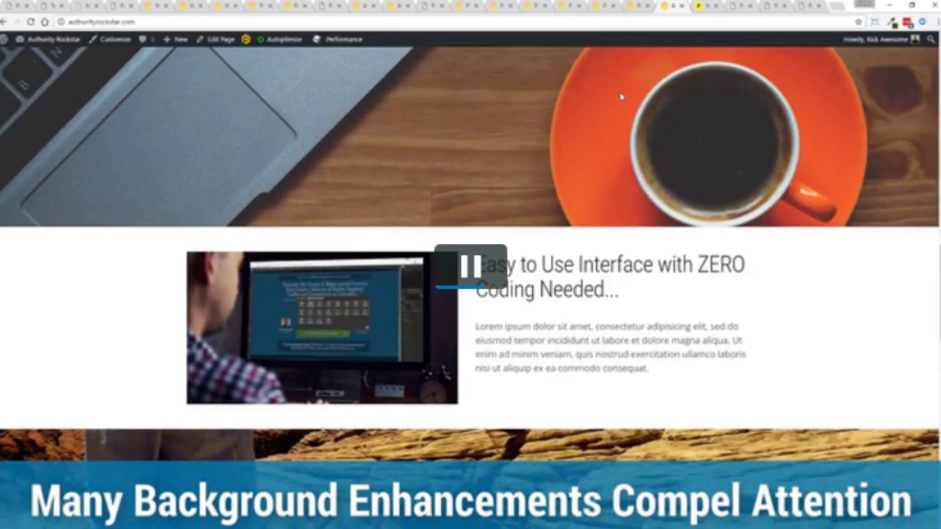
{"action": "scroll", "coordinate": [379, 125], "scroll_direction": "down", "scroll_amount": 13}
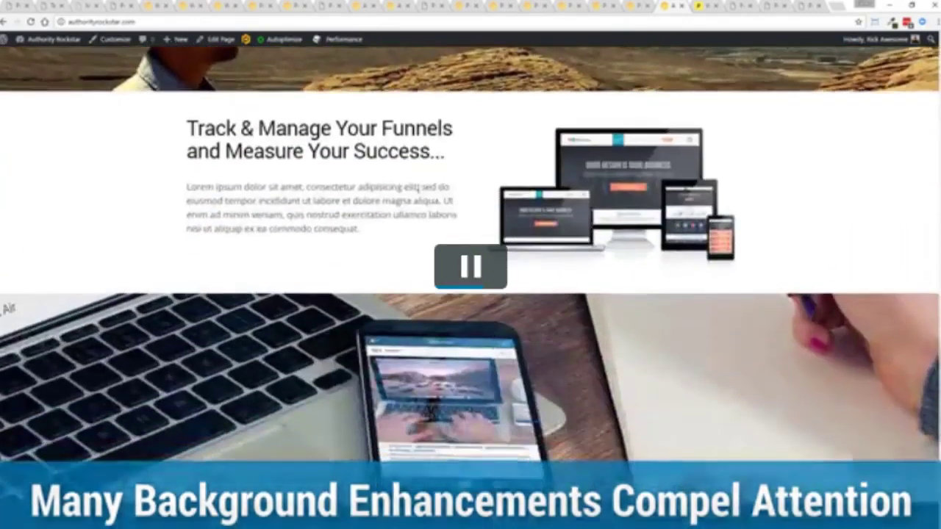
{"action": "scroll", "coordinate": [373, 201], "scroll_direction": "down", "scroll_amount": 5}
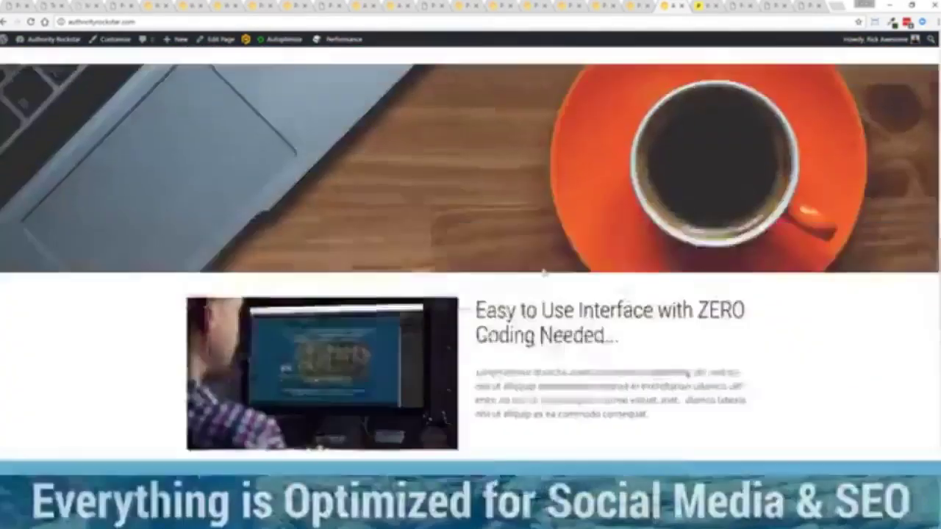
{"action": "scroll", "coordinate": [544, 273], "scroll_direction": "up", "scroll_amount": 10}
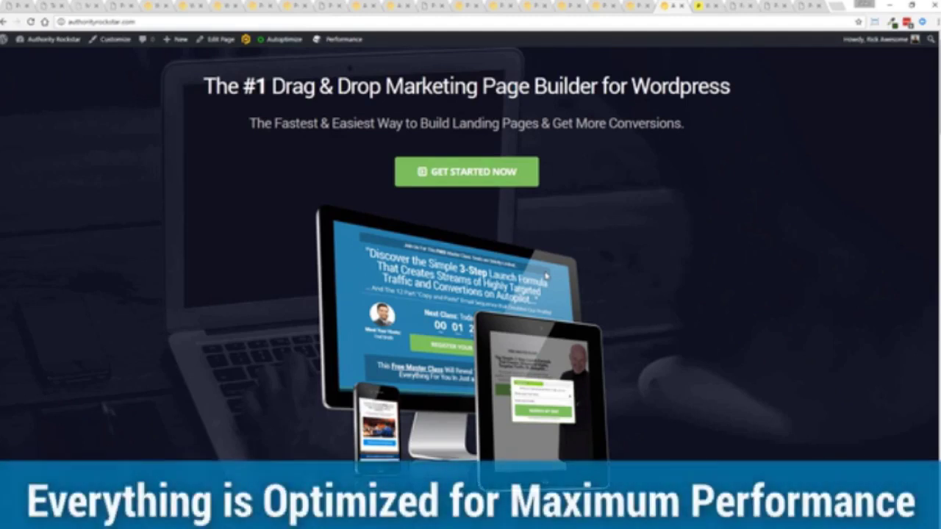
{"action": "scroll", "coordinate": [563, 222], "scroll_direction": "down", "scroll_amount": 4}
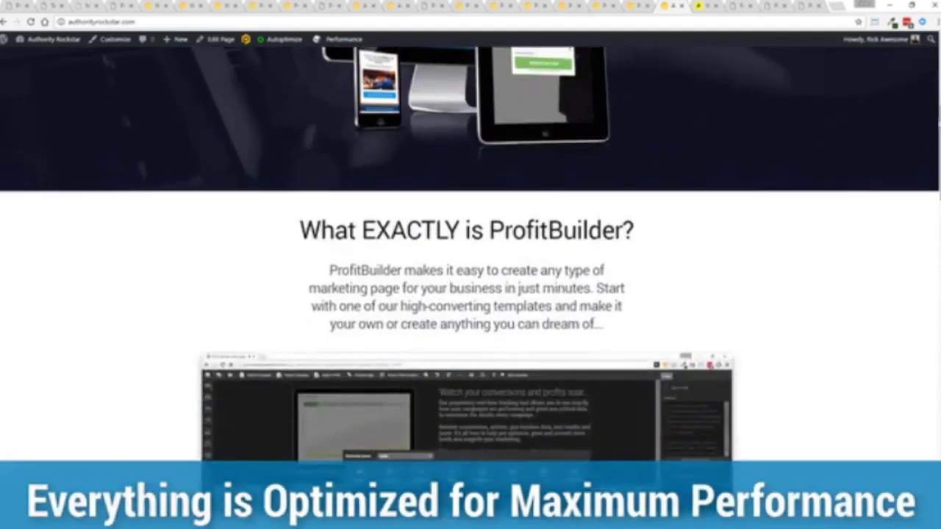
{"action": "scroll", "coordinate": [471, 286], "scroll_direction": "down", "scroll_amount": 15}
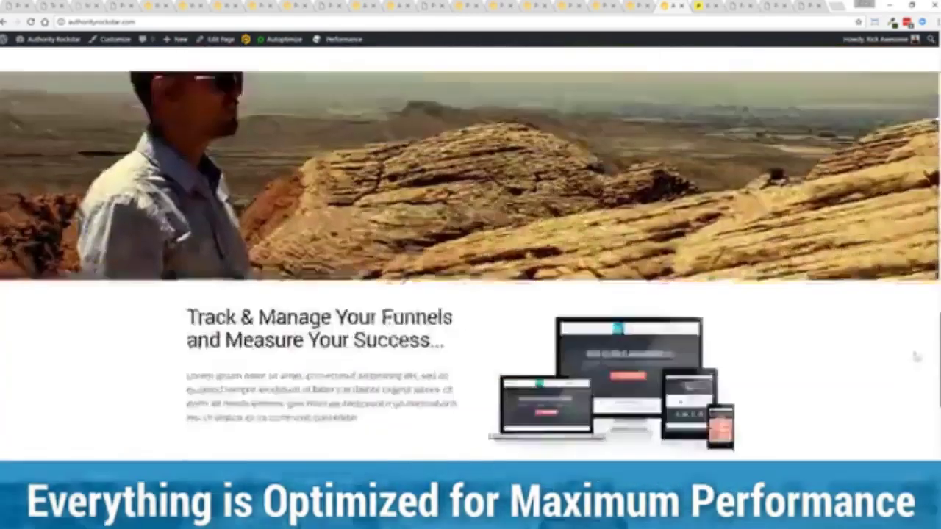
{"action": "scroll", "coordinate": [470, 286], "scroll_direction": "up", "scroll_amount": 20}
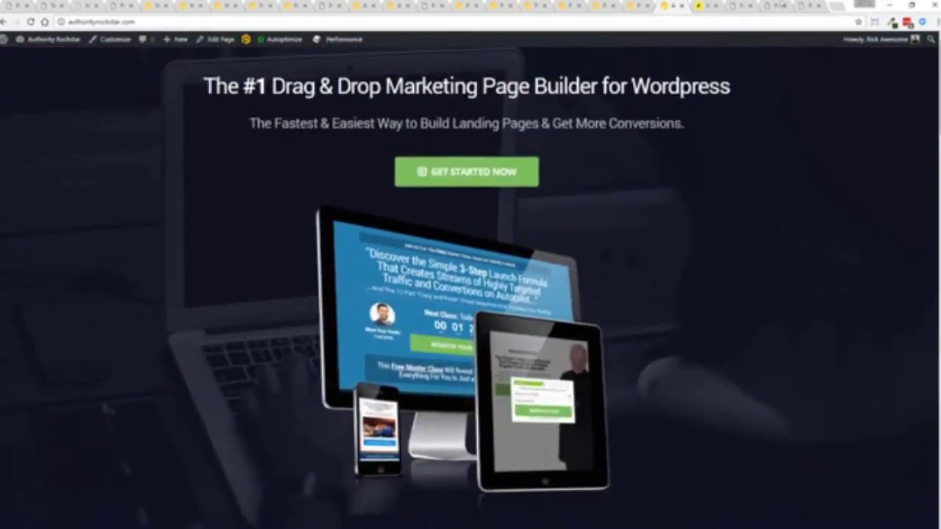
Step: Review the 620 ms Pingdom load time for authorityrockstar.com and re-run the speed test
{"action": "left_click", "coordinate": [707, 5]}
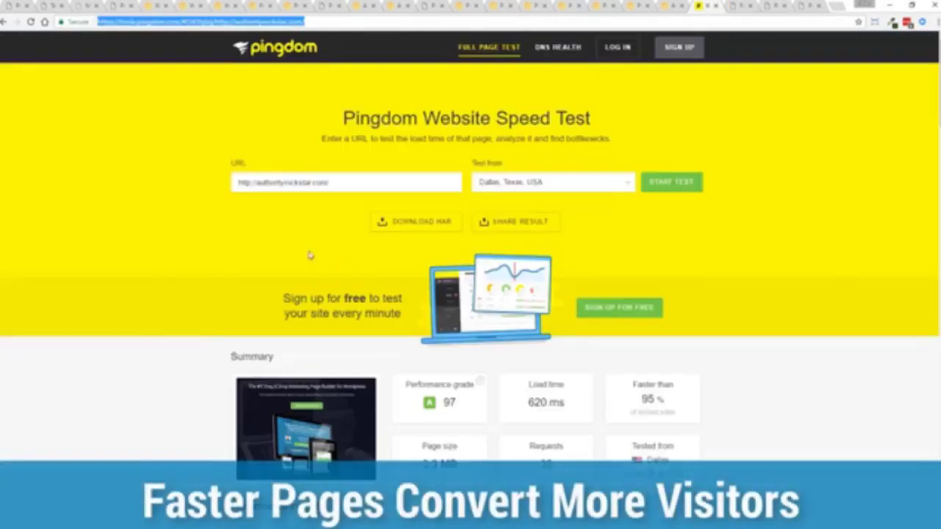
{"action": "key", "text": "ctrl+shift+Tab"}
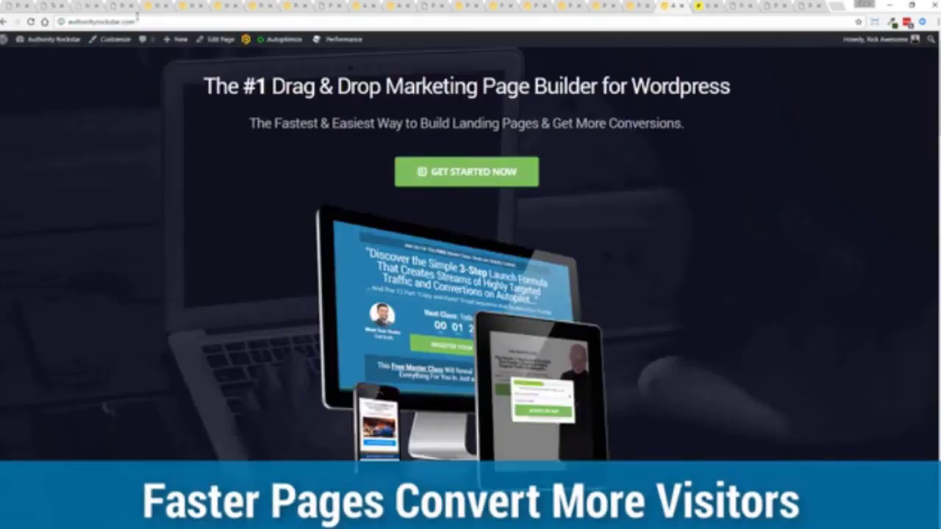
{"action": "left_click", "coordinate": [701, 5]}
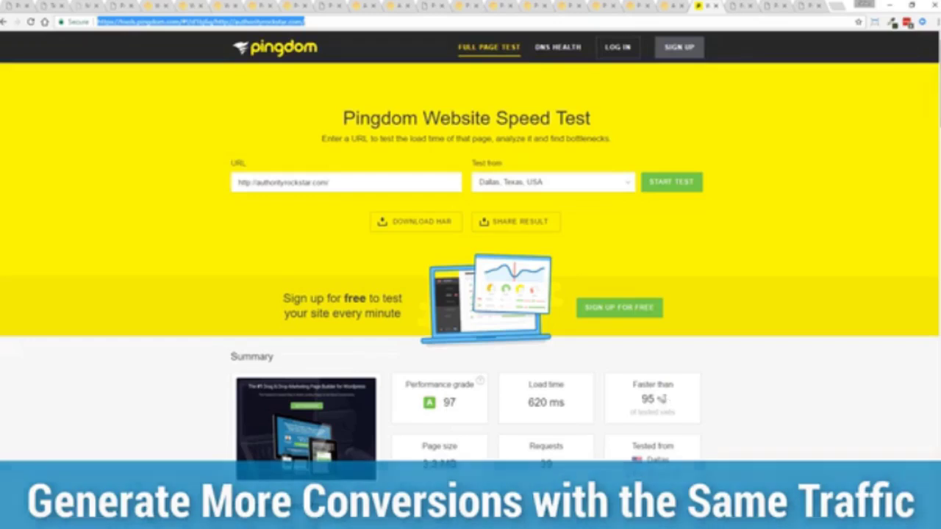
{"action": "left_click_drag", "start_coordinate": [568, 403], "coordinate": [526, 404]}
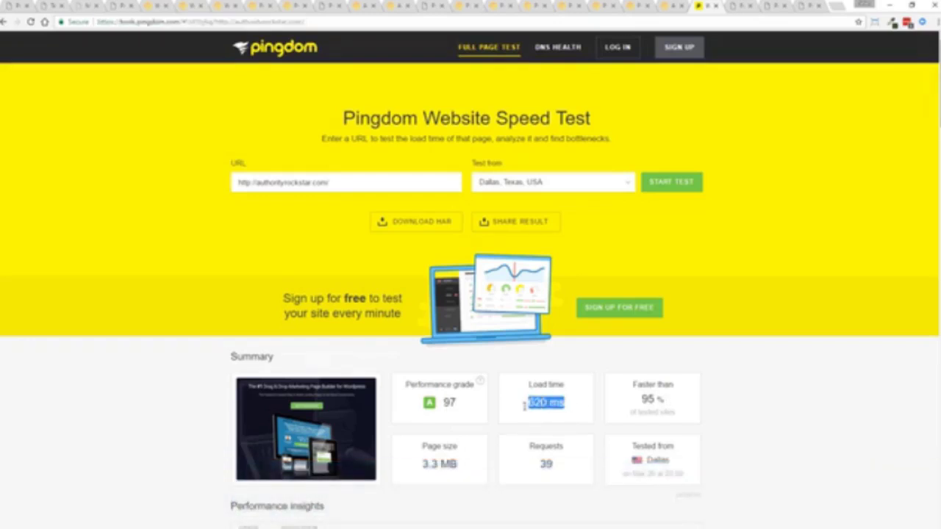
{"action": "left_click", "coordinate": [752, 407]}
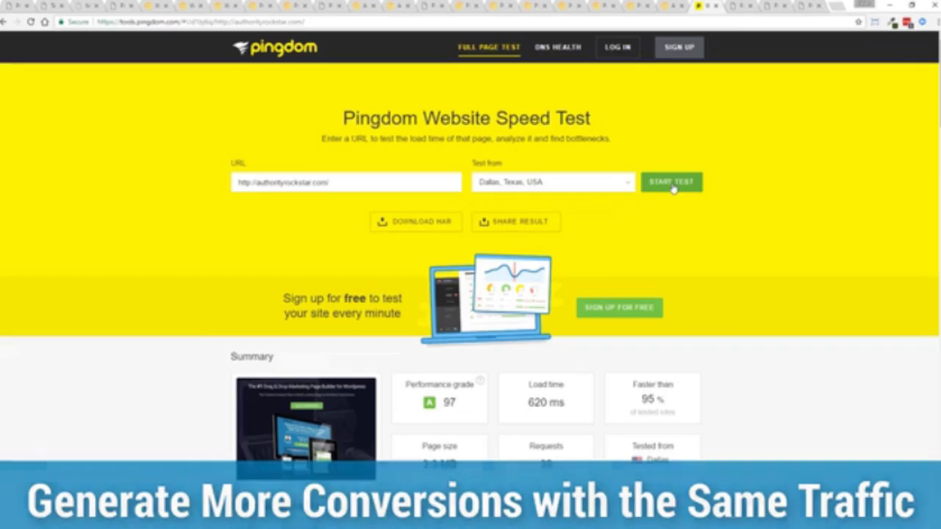
{"action": "left_click", "coordinate": [671, 185]}
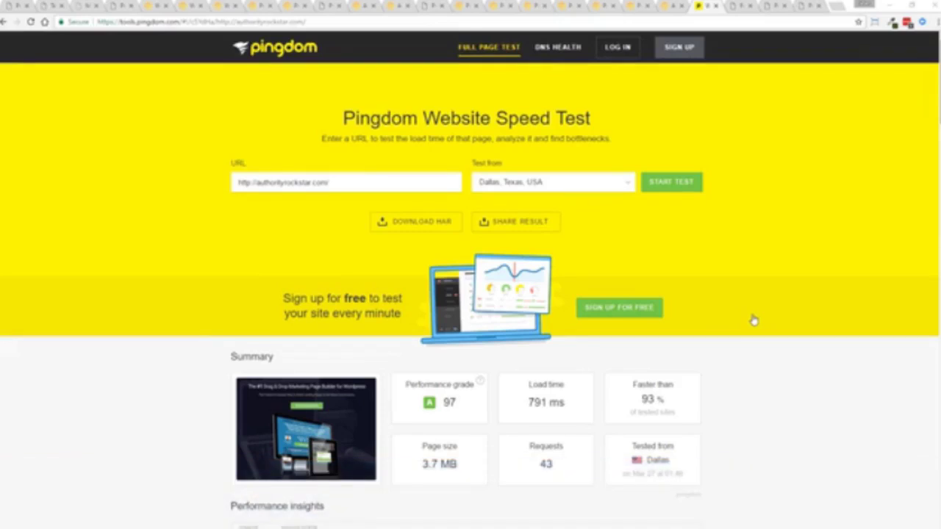
{"action": "left_click", "coordinate": [739, 7]}
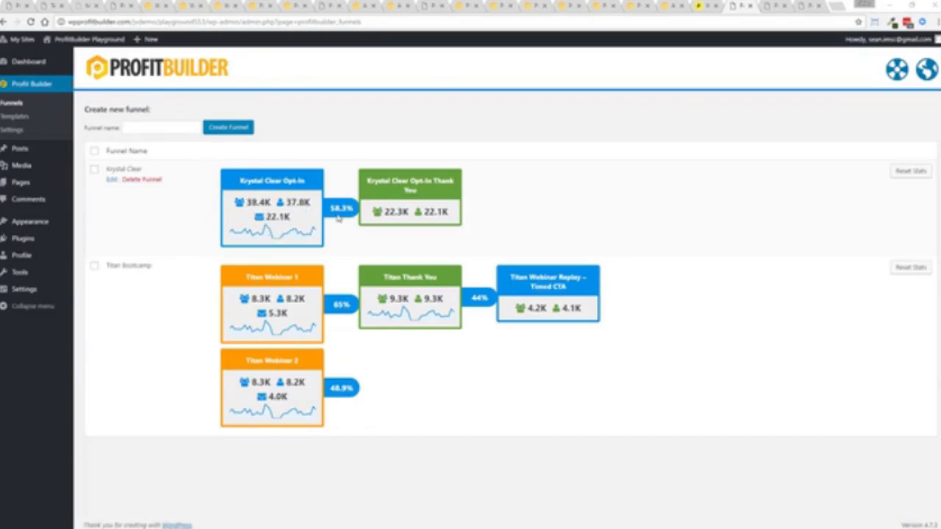
Step: Check the Krystal Clear and Titan Bootcamp funnel step stats and the Titan Webinar split test
{"action": "mouse_move", "coordinate": [246, 206]}
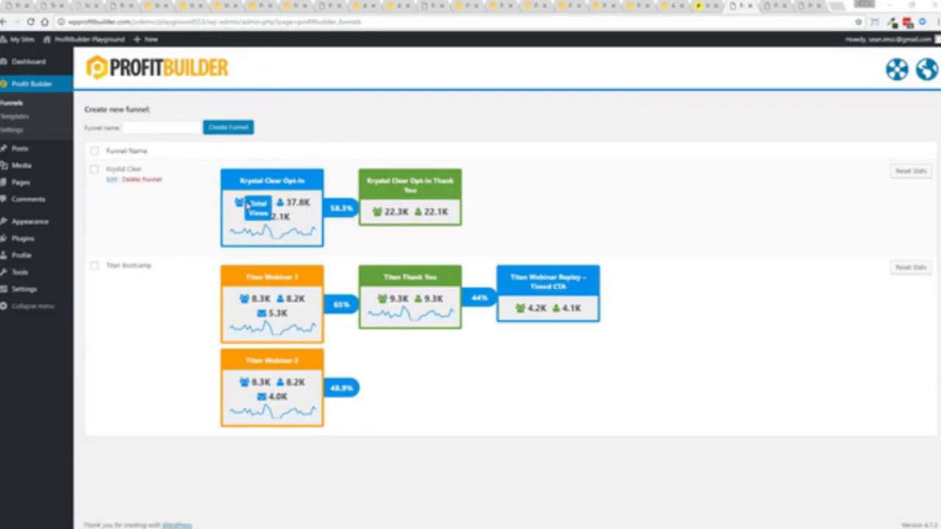
{"action": "mouse_move", "coordinate": [291, 208]}
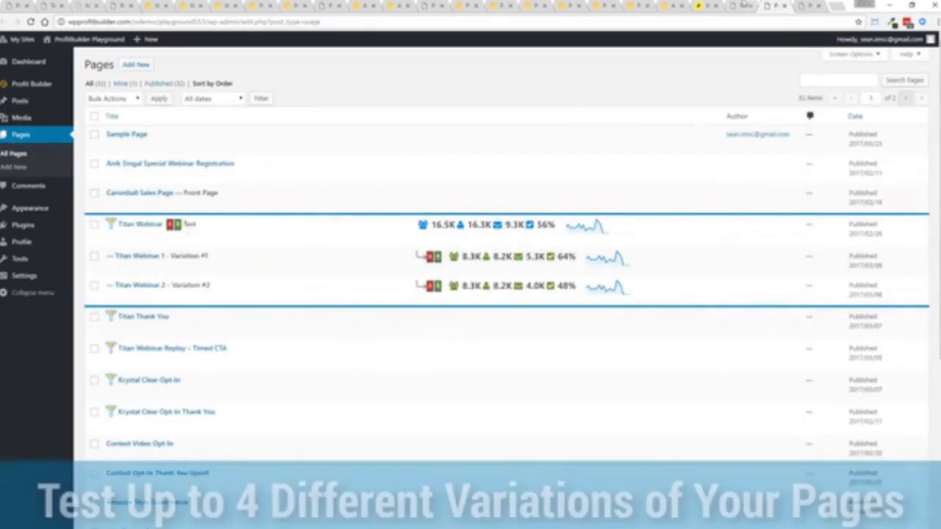
{"action": "left_click", "coordinate": [740, 6]}
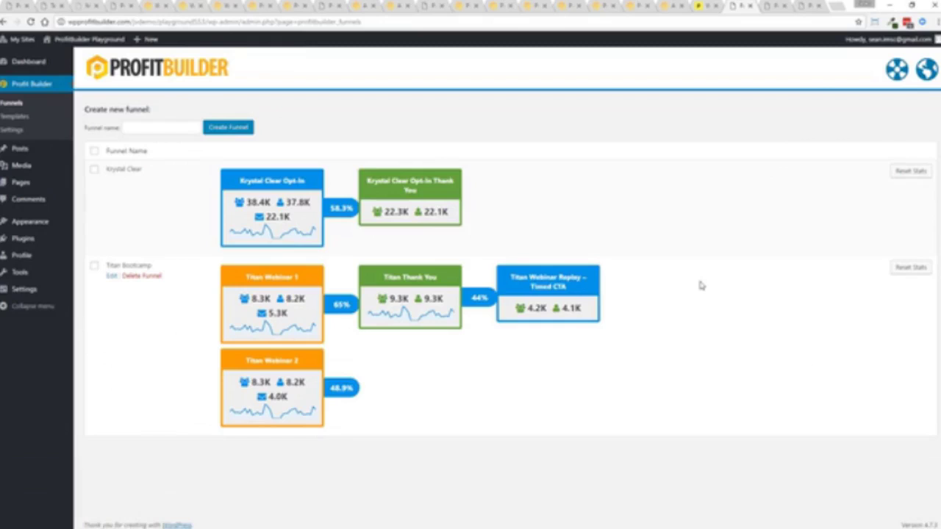
{"action": "mouse_move", "coordinate": [281, 290]}
Step: Open the weekly webinar registration page in the ProfitBuilder editor and start an A/B test
{"action": "left_click", "coordinate": [634, 5]}
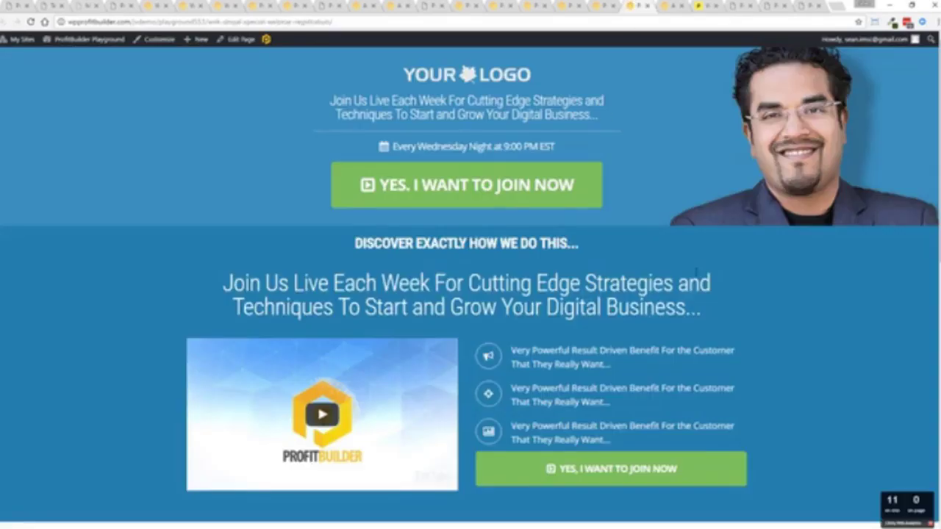
{"action": "left_click", "coordinate": [267, 40]}
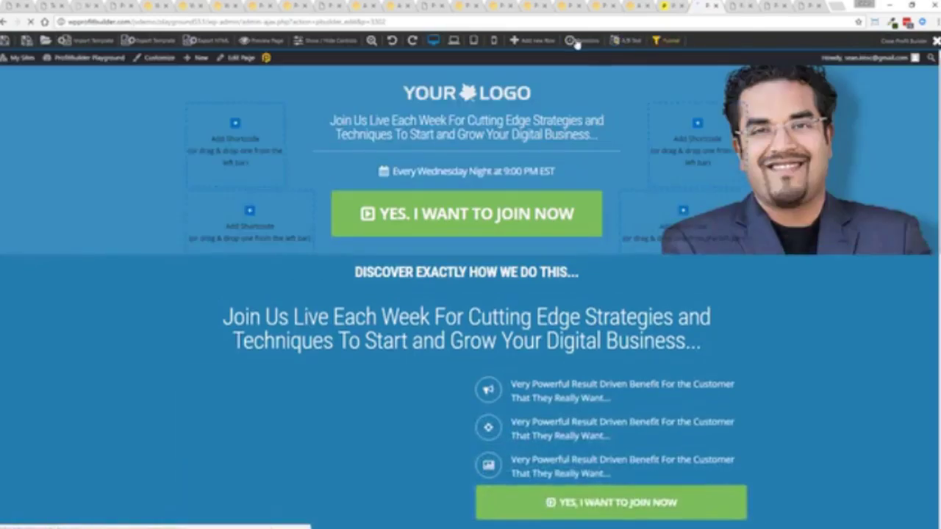
{"action": "left_click", "coordinate": [630, 44]}
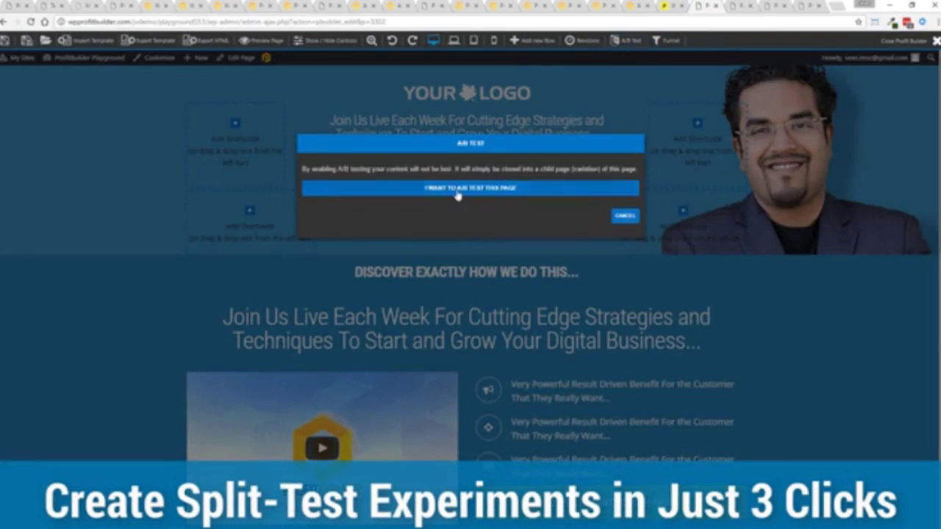
Step: Review the A/B test options with Most Conversions as the winner rule, then cancel
{"action": "left_click", "coordinate": [461, 189]}
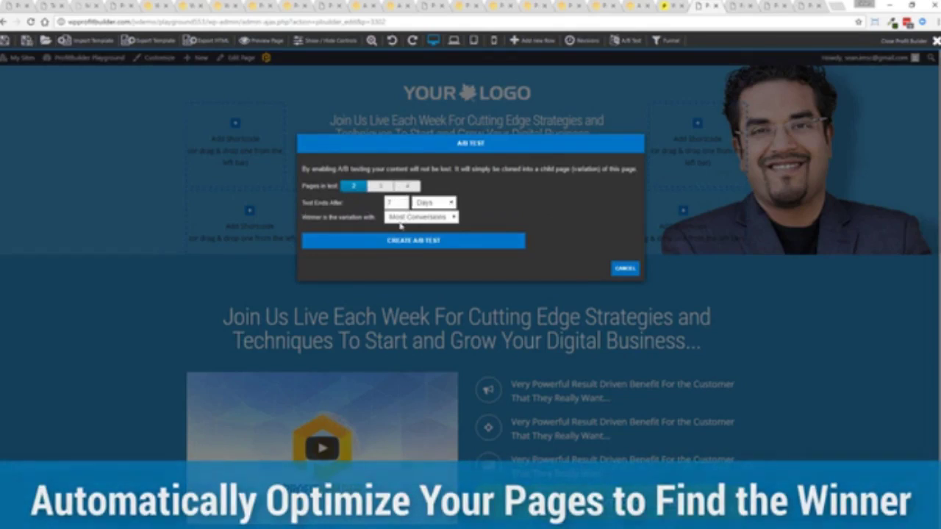
{"action": "left_click", "coordinate": [425, 217]}
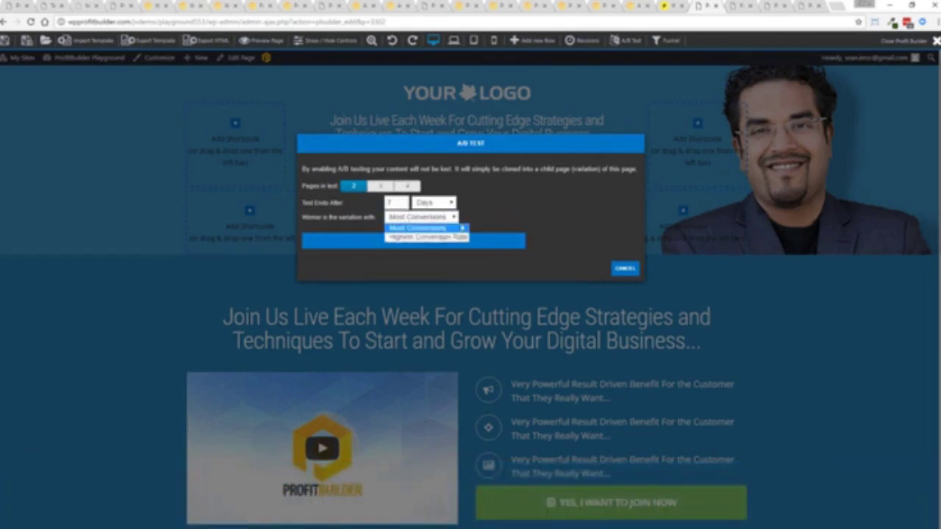
{"action": "left_click", "coordinate": [489, 216]}
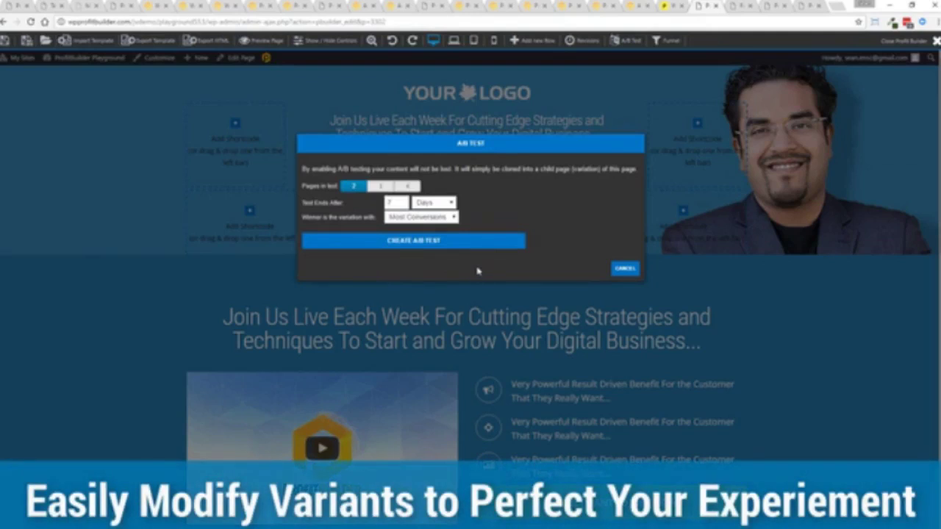
{"action": "left_click", "coordinate": [625, 268]}
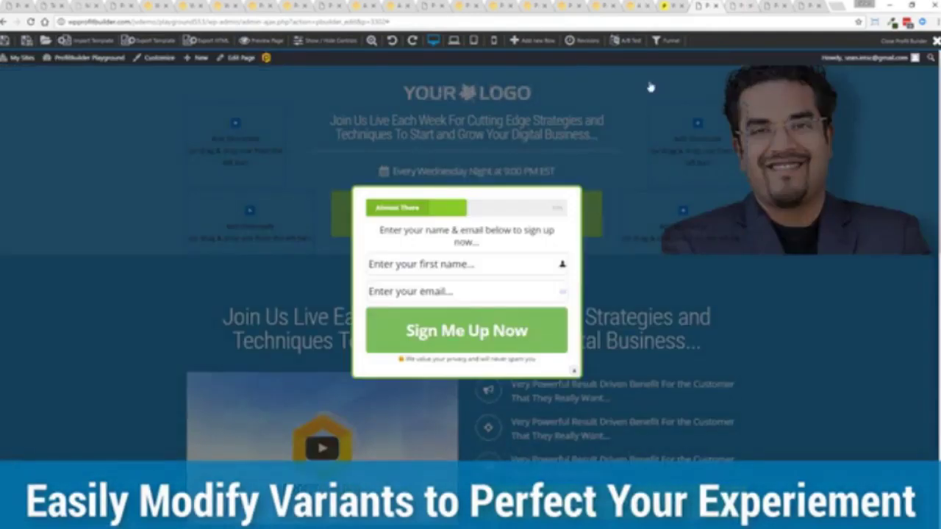
Step: Dismiss the sign-up popup and create a new funnel named 'Test Funnel'
{"action": "left_click", "coordinate": [572, 369]}
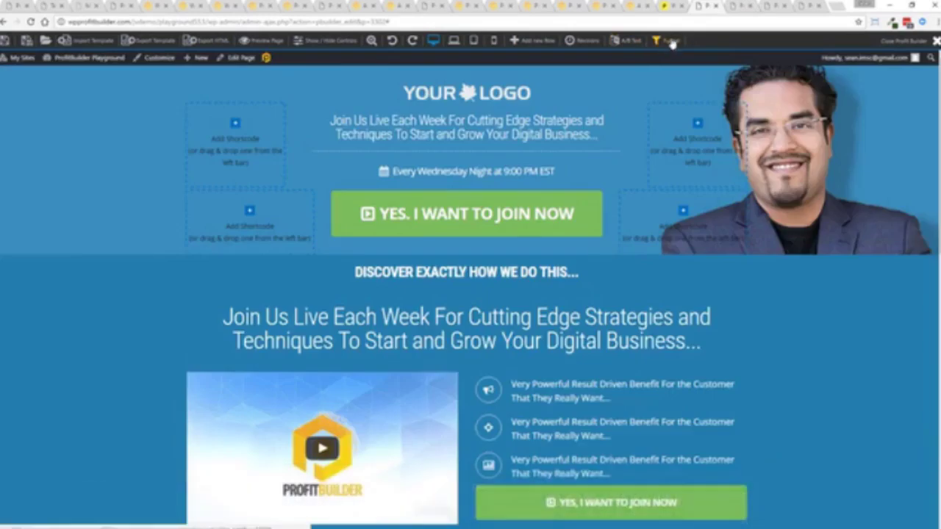
{"action": "left_click", "coordinate": [670, 41]}
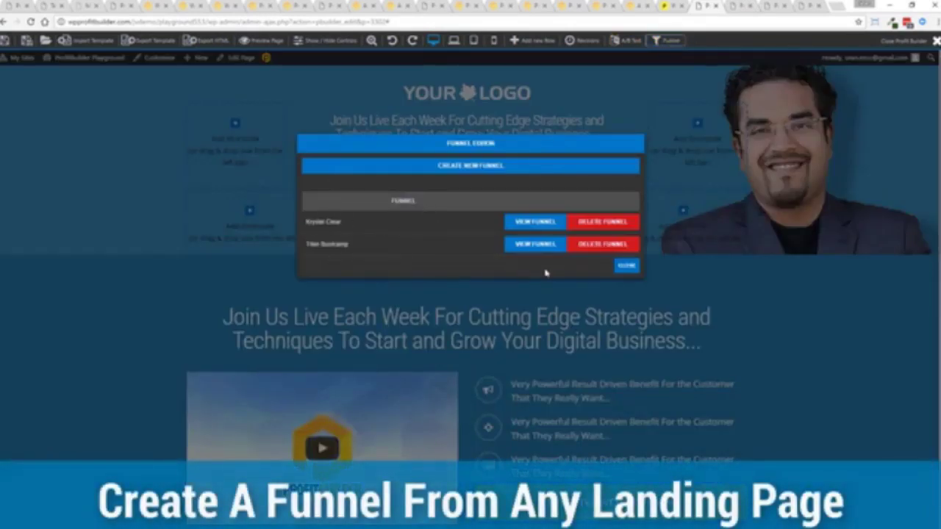
{"action": "left_click", "coordinate": [456, 168]}
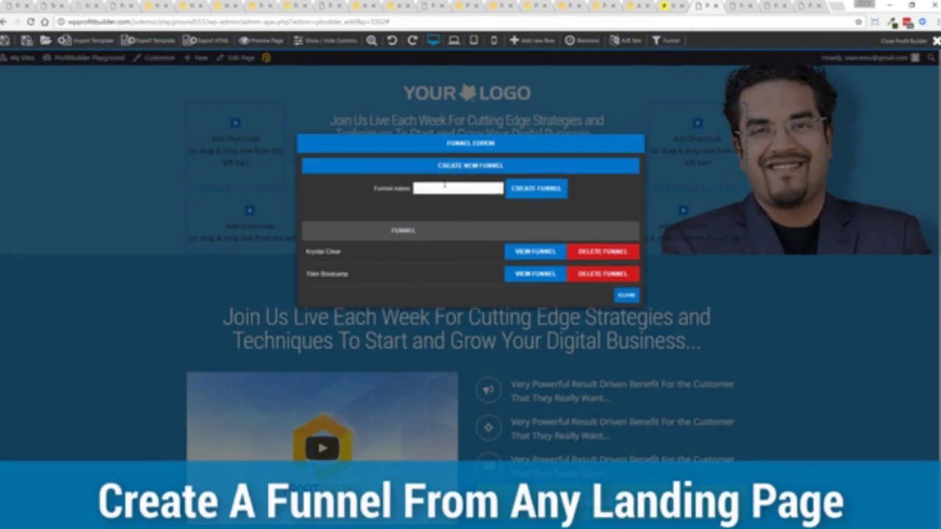
{"action": "left_click", "coordinate": [444, 187]}
{"action": "type", "text": "Test Funnel"}
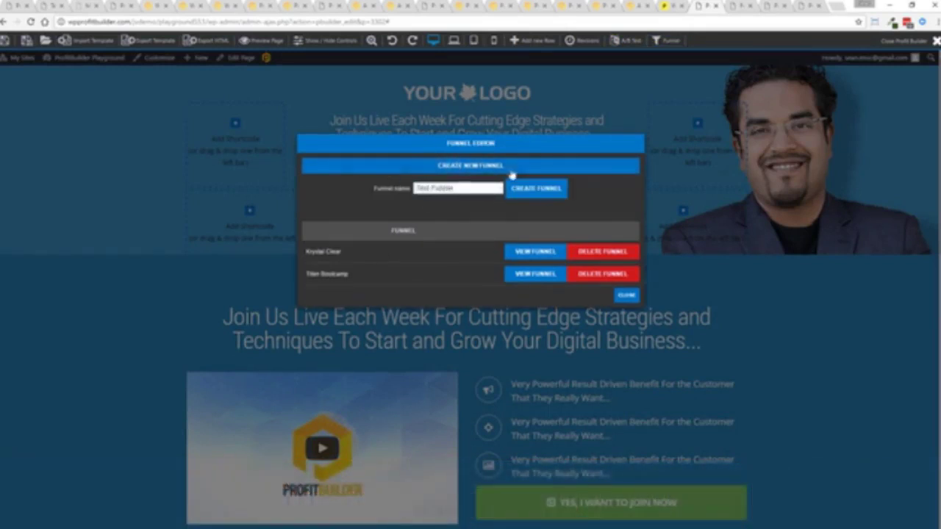
{"action": "left_click", "coordinate": [536, 189]}
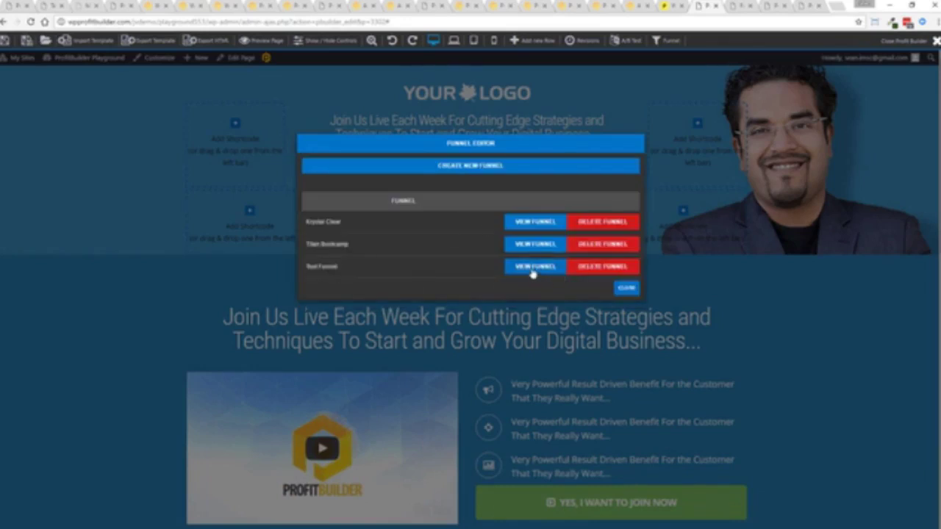
Step: Add the current webinar registration page to Test Funnel
{"action": "left_click", "coordinate": [534, 268]}
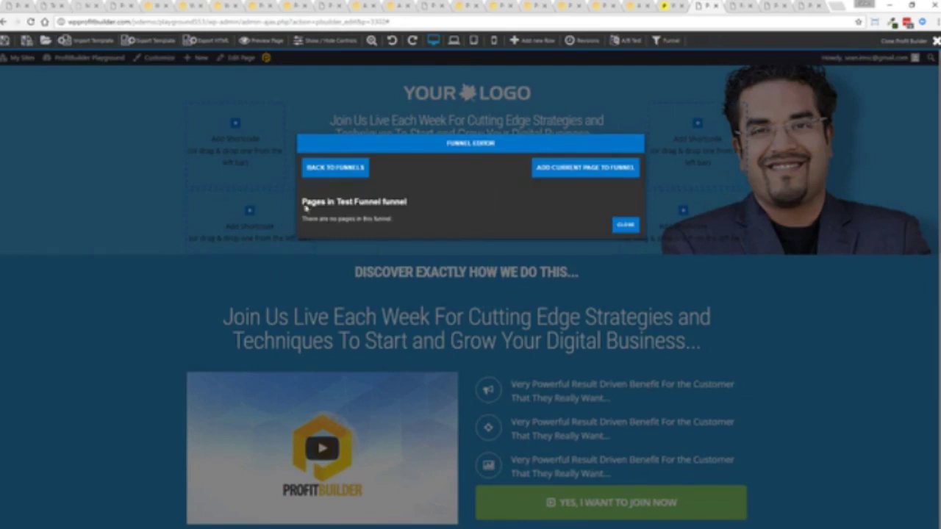
{"action": "left_click", "coordinate": [583, 168]}
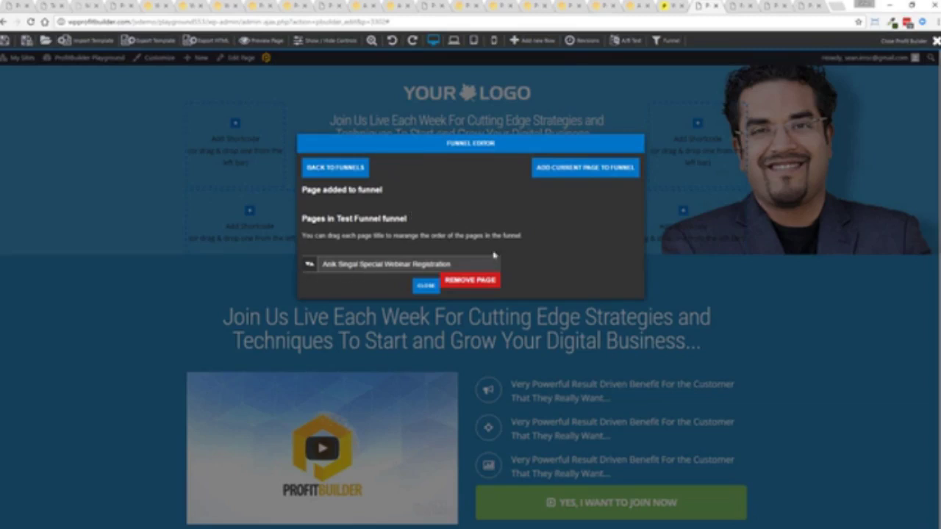
{"action": "left_click", "coordinate": [427, 286]}
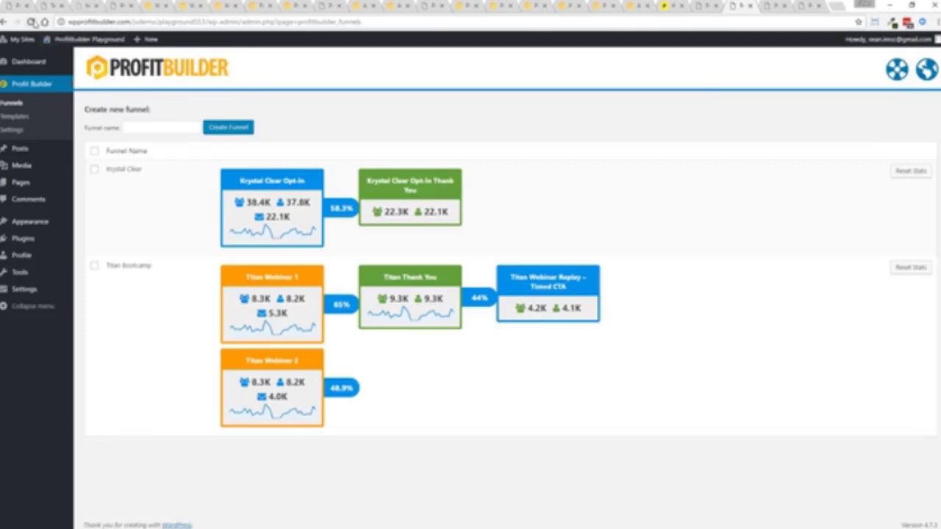
Step: Reload the Funnels overview to show Test Funnel and inspect the Titan Bootcamp funnel's page order
{"action": "left_click", "coordinate": [31, 22]}
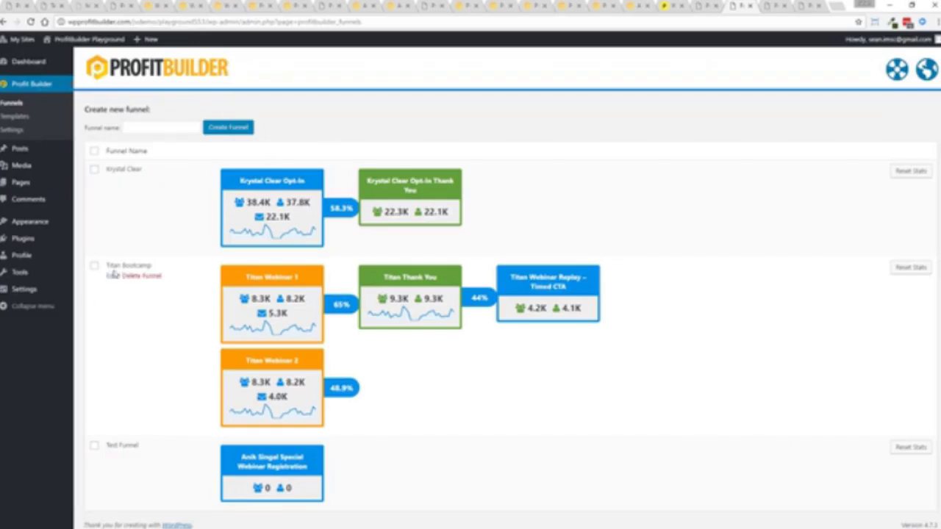
{"action": "left_click", "coordinate": [111, 277]}
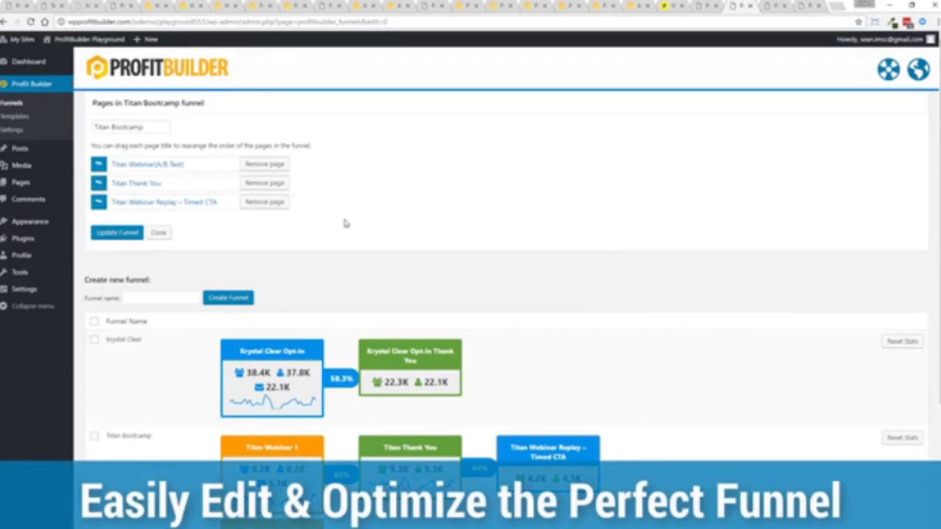
{"action": "left_click", "coordinate": [159, 233]}
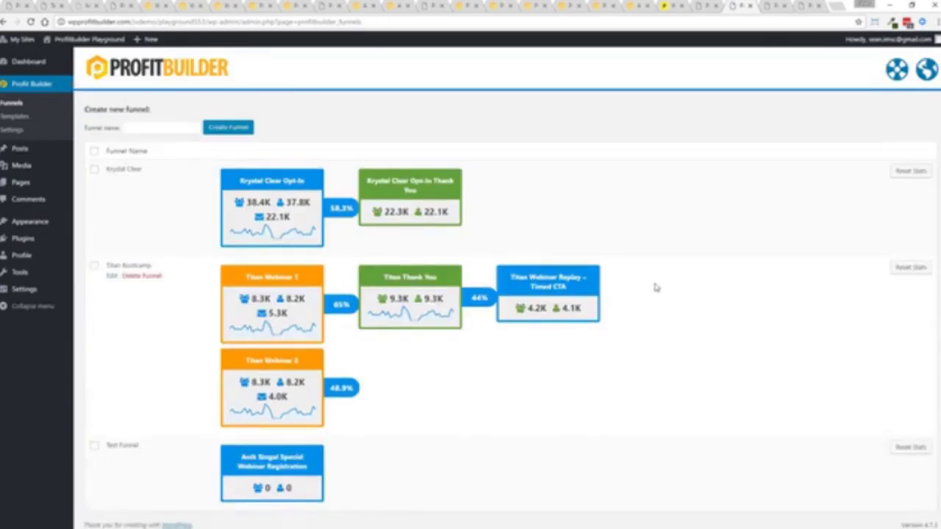
Step: Open the Titan Webinar page's settings and view its A/B Test and Funnel boxes
{"action": "left_click", "coordinate": [768, 6]}
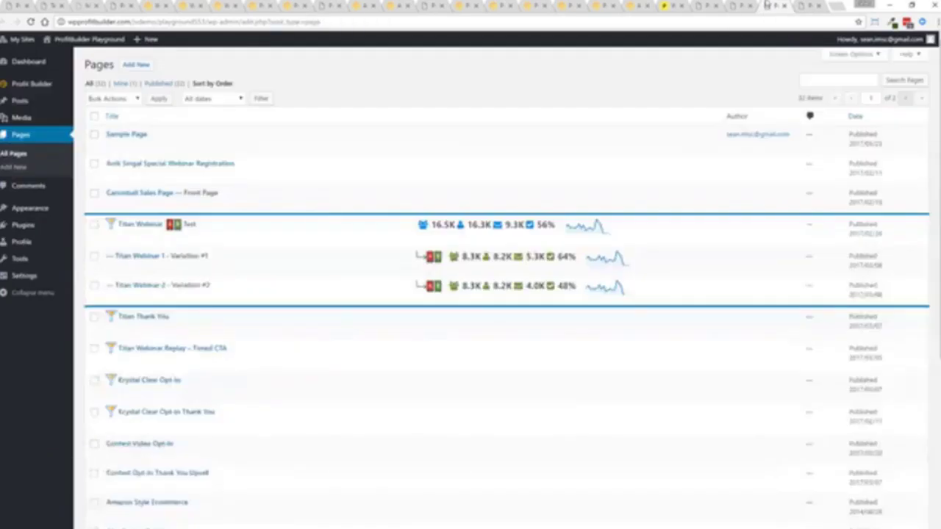
{"action": "left_click", "coordinate": [112, 240]}
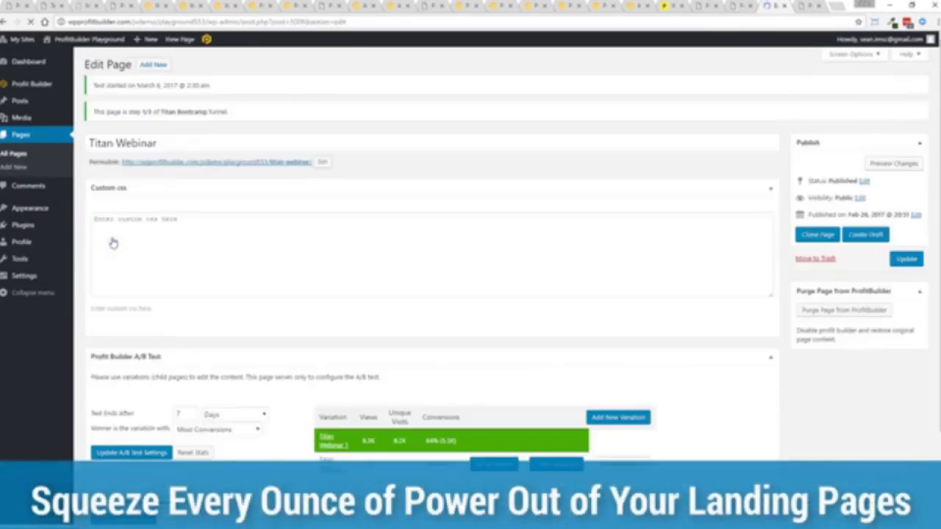
{"action": "scroll", "coordinate": [402, 202], "scroll_direction": "down", "scroll_amount": 2}
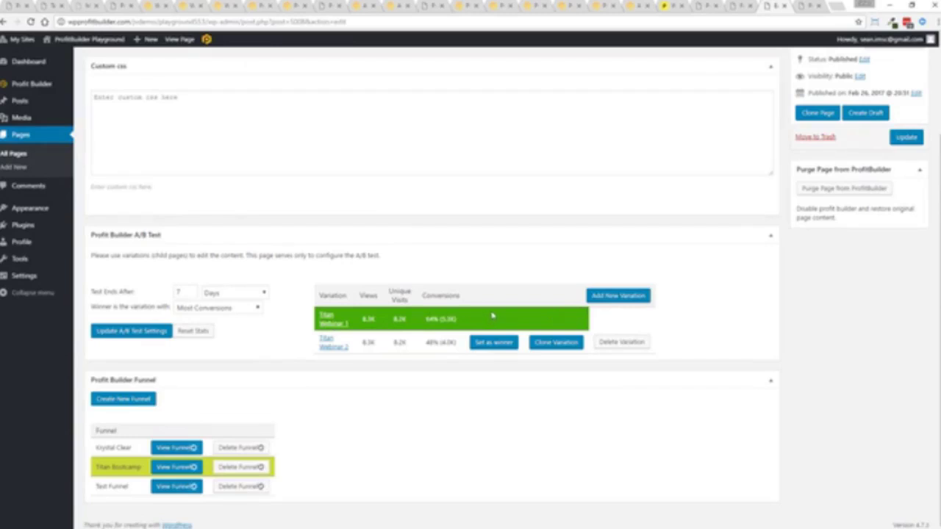
{"action": "scroll", "coordinate": [494, 316], "scroll_direction": "up", "scroll_amount": 2}
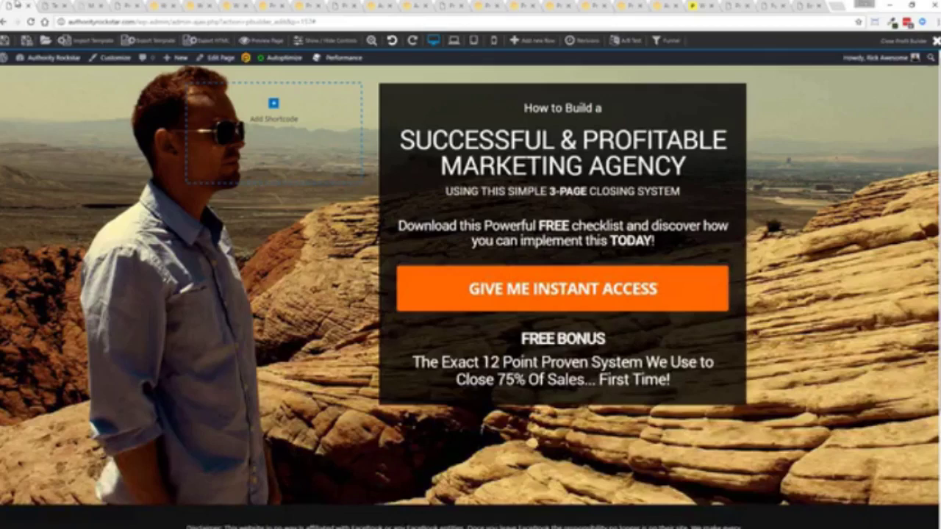
Step: Bring up the ProfitBuilder Templates library from the Profit Builder admin menu
{"action": "mouse_move", "coordinate": [82, 70]}
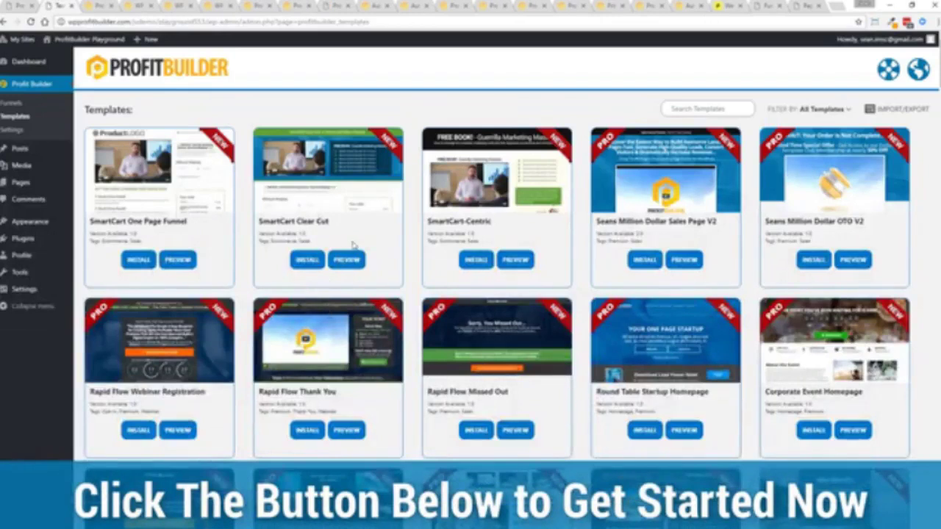
Step: Scroll down and back up through the Templates grid of installable designs
{"action": "scroll", "coordinate": [353, 245], "scroll_direction": "down", "scroll_amount": 3}
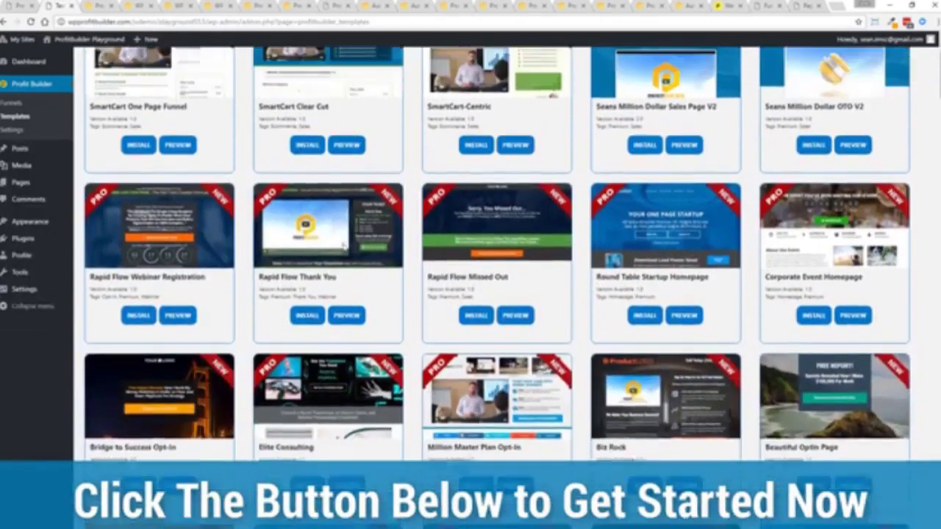
{"action": "scroll", "coordinate": [343, 249], "scroll_direction": "up", "scroll_amount": 1}
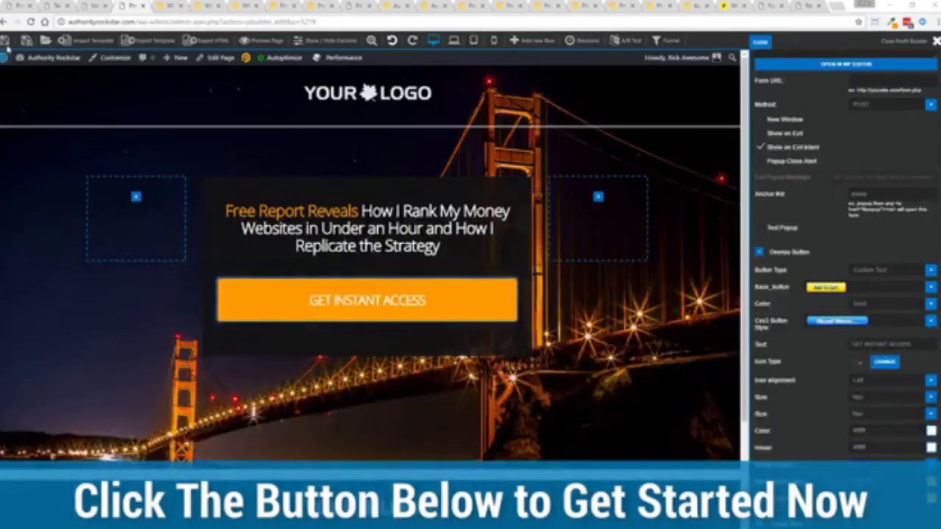
Step: Demo the page's opt-in popup, then the mountain page's free-ebook email popup
{"action": "left_click", "coordinate": [5, 41]}
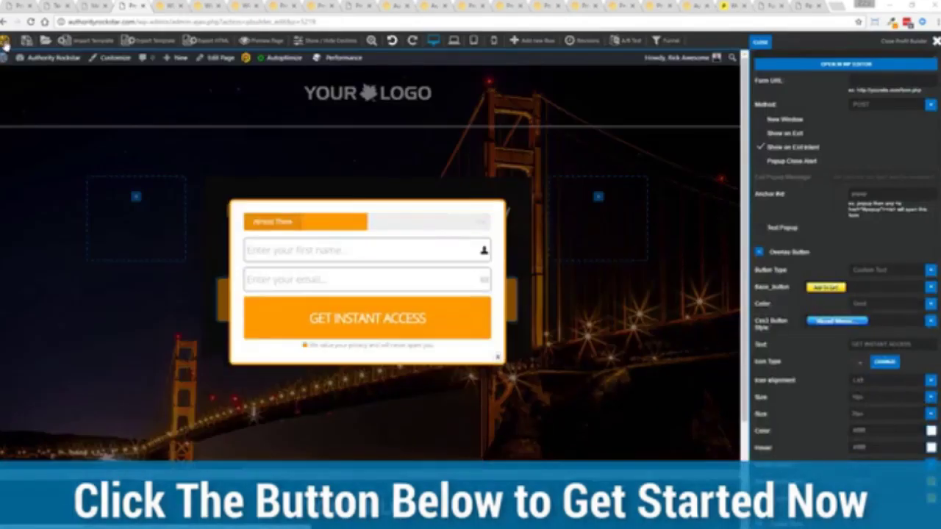
{"action": "left_click", "coordinate": [497, 358]}
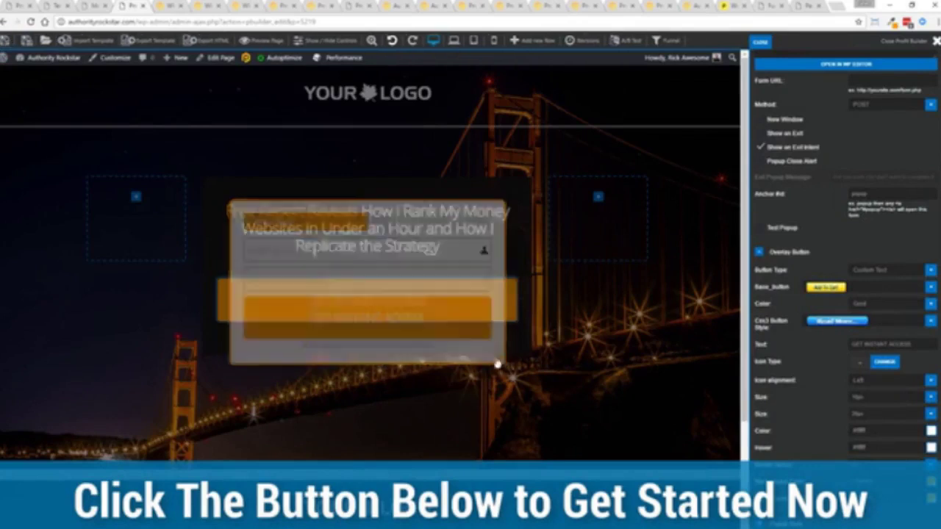
{"action": "left_click", "coordinate": [176, 5]}
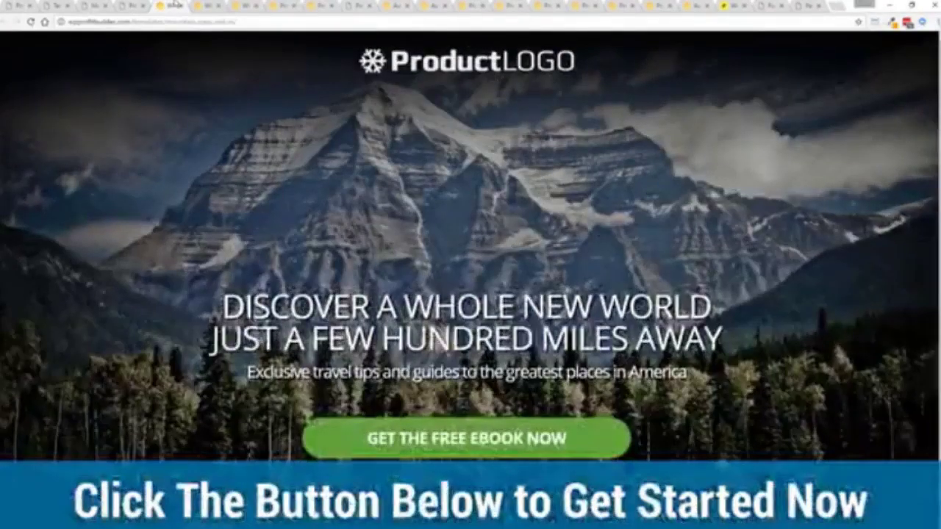
{"action": "left_click", "coordinate": [449, 428]}
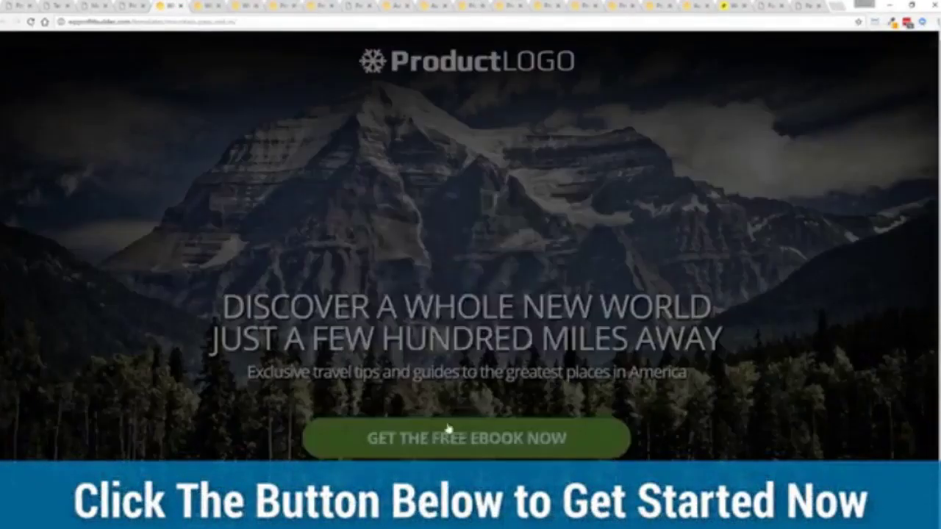
{"action": "left_click", "coordinate": [597, 340]}
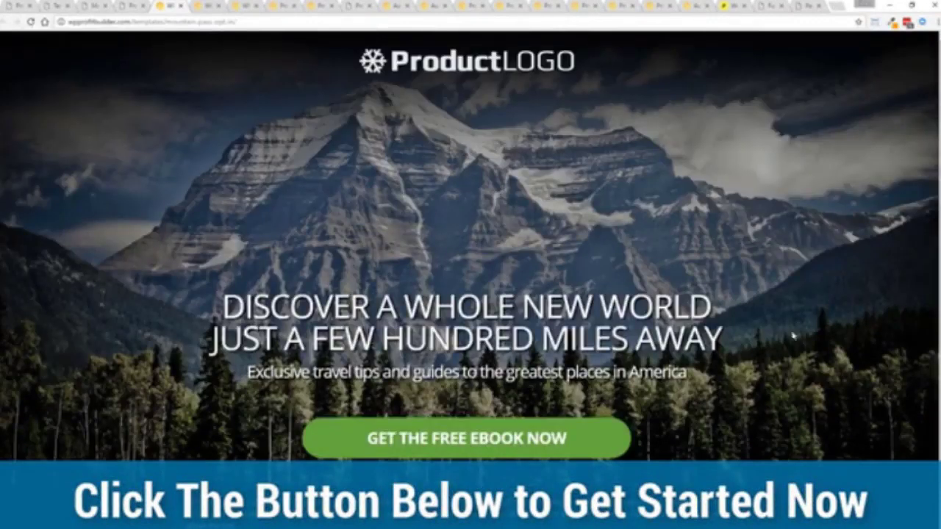
Step: Show the Donahoe's restaurant, Facebook leads opt-in and Free Master Class template pages
{"action": "left_click", "coordinate": [206, 7]}
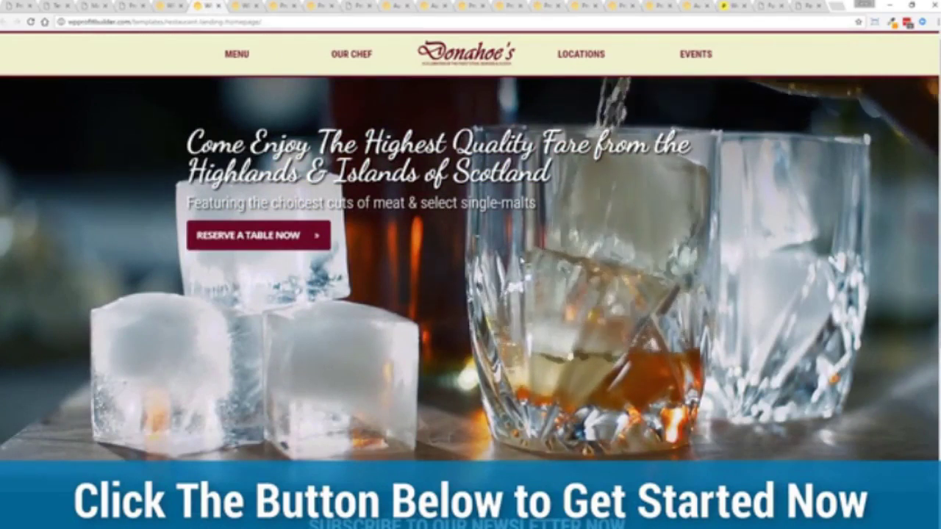
{"action": "left_click", "coordinate": [236, 5]}
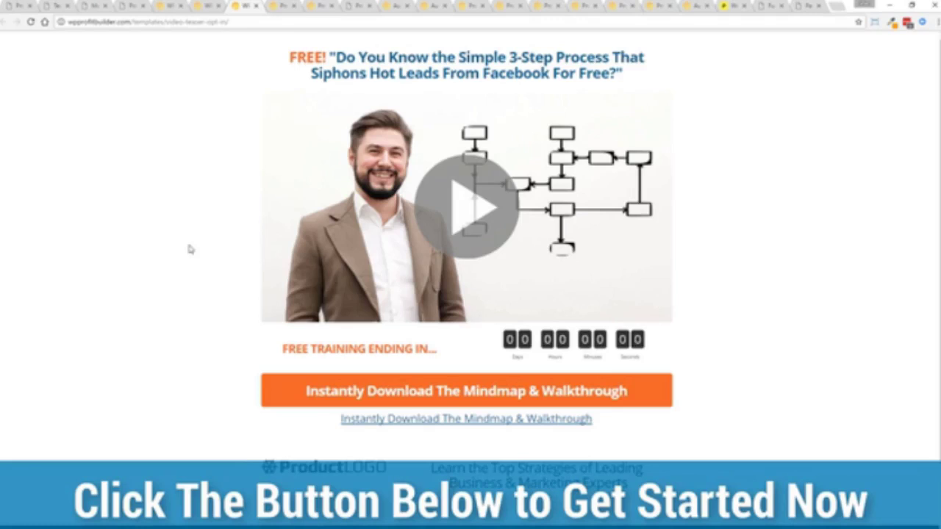
{"action": "key", "text": "ctrl+Tab"}
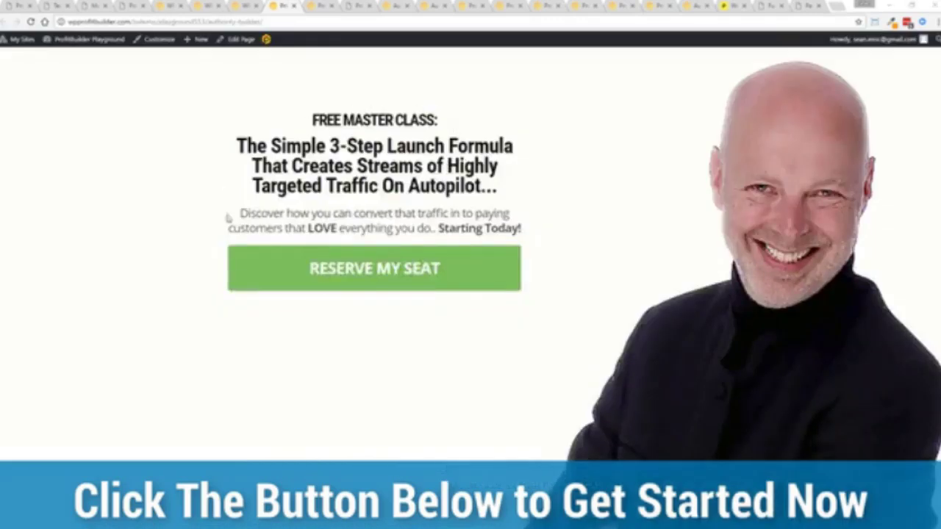